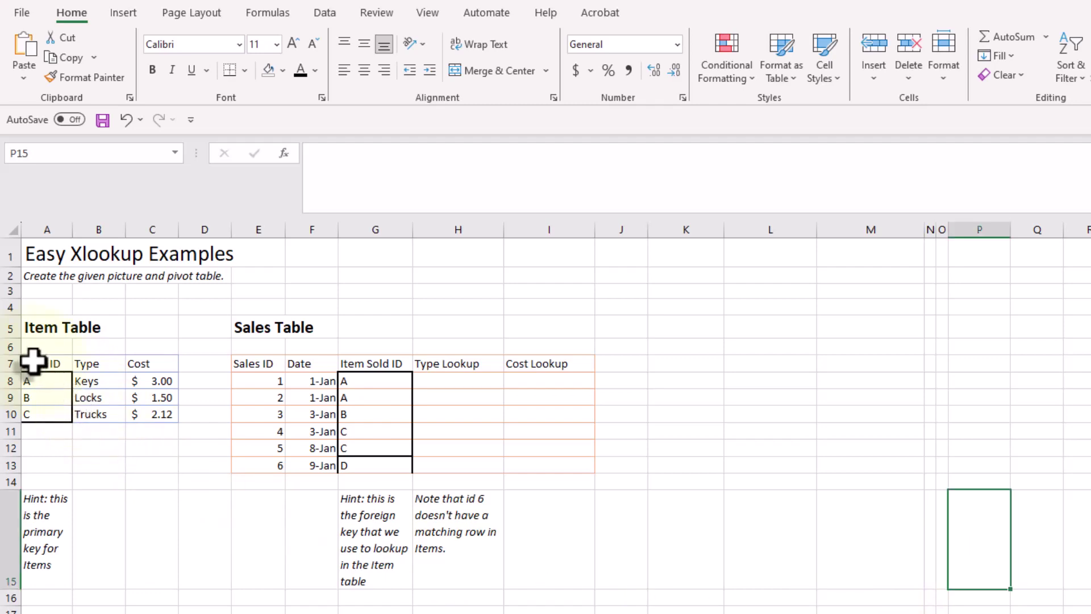
Format A7:C10 as a medium blue table with headers
mouse_move(36, 363)
left_mouse_down()
mouse_move(152, 397)
mouse_move(153, 415)
left_mouse_up()
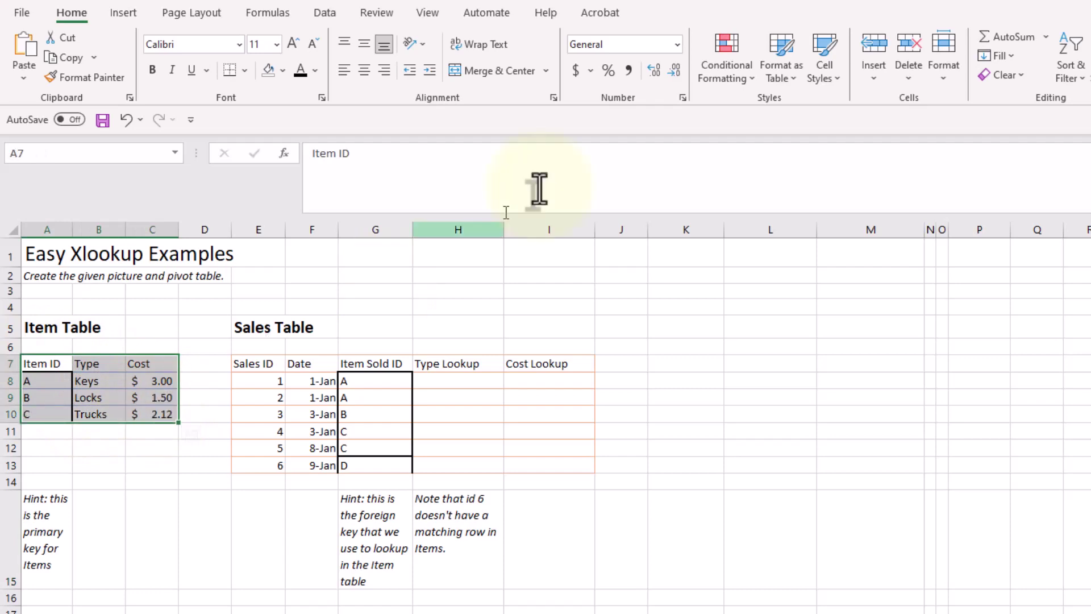
left_click(770, 69)
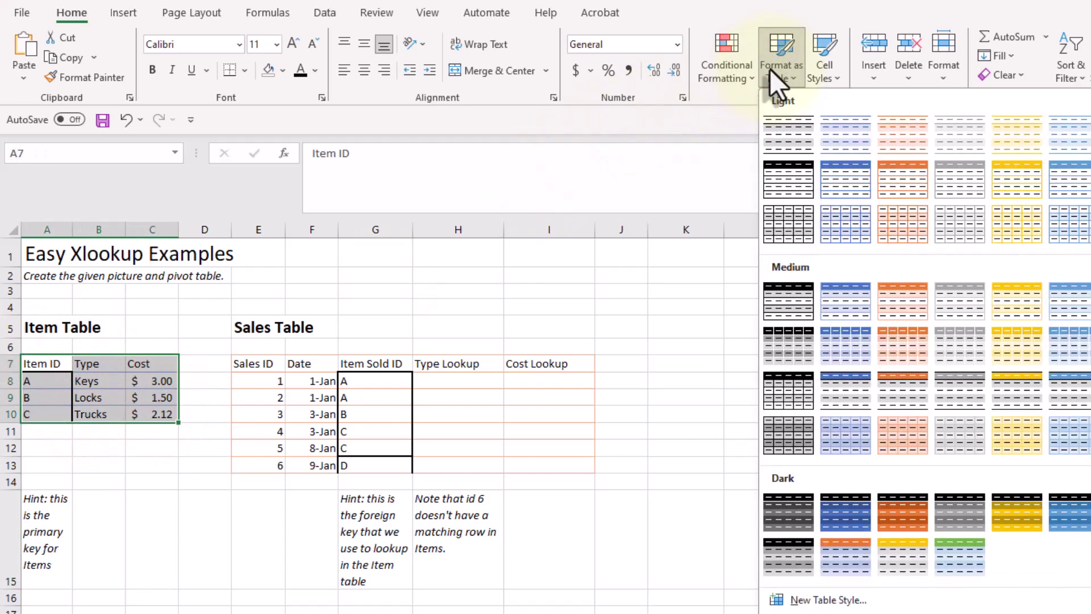
left_click(833, 296)
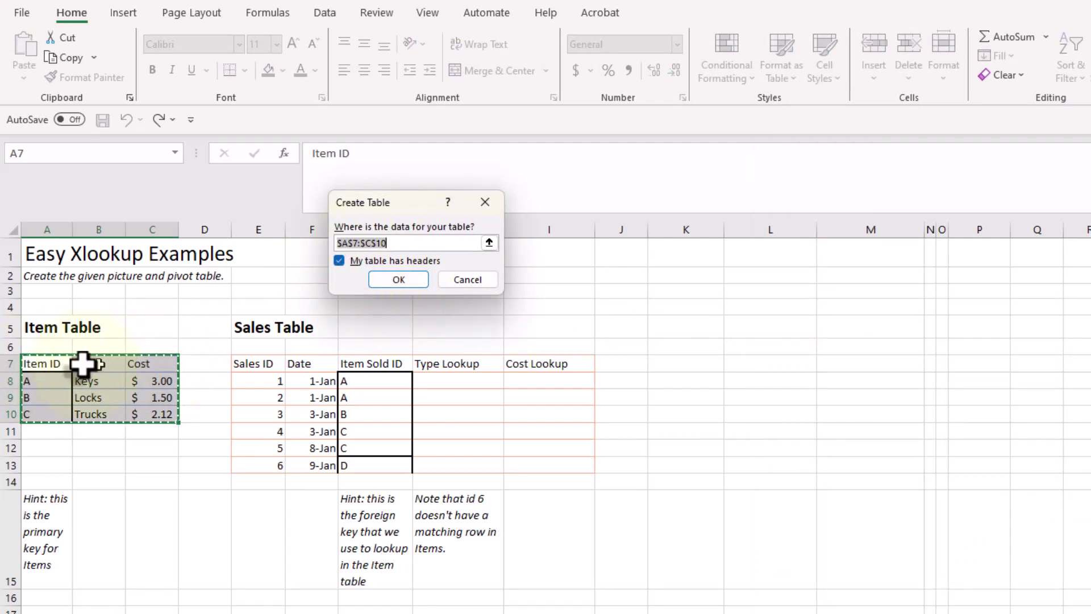
left_click(394, 279)
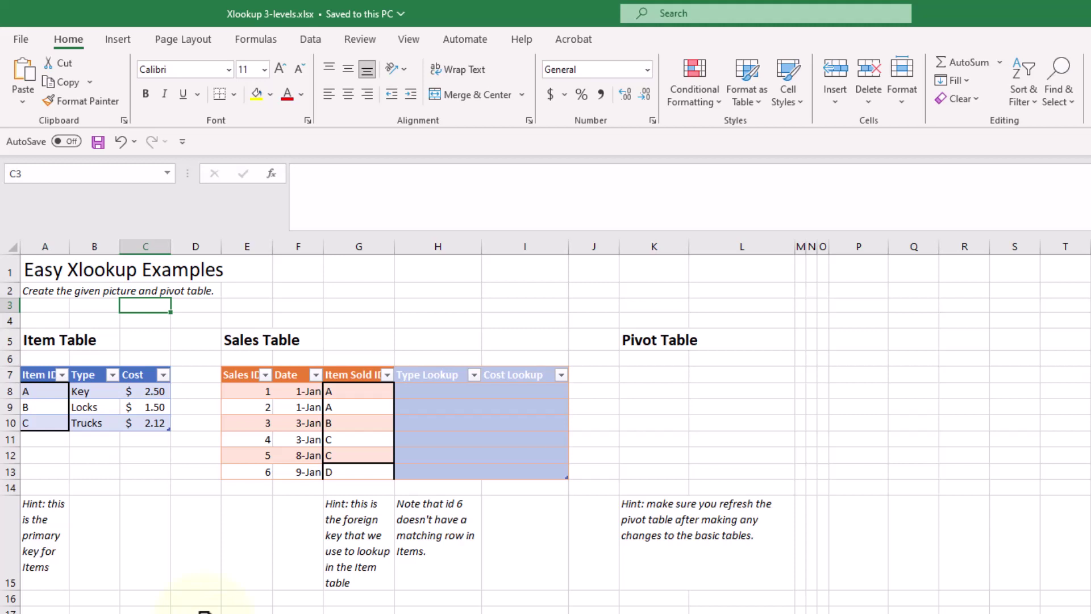
Review the first sale's row and item A's Key type and cost in the Item table
left_click(237, 392)
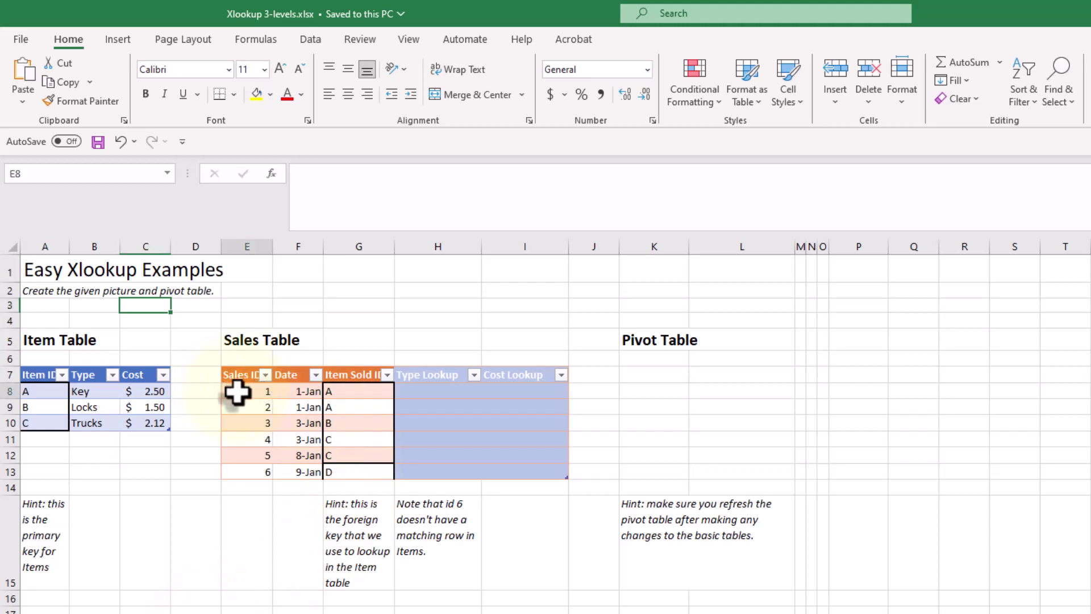
left_click_drag(237, 393, 354, 392)
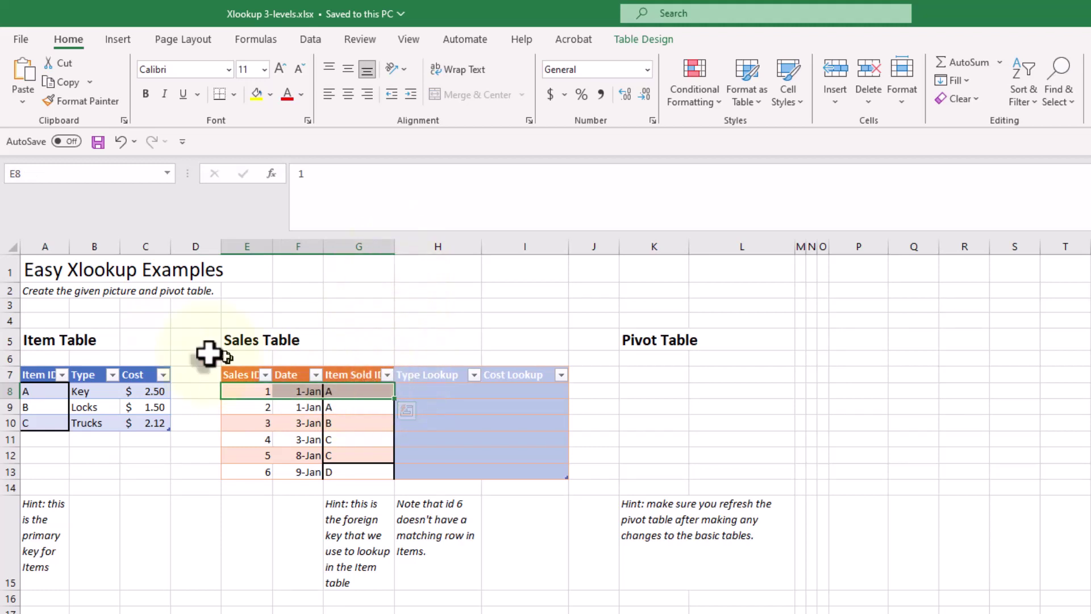
left_click(49, 392)
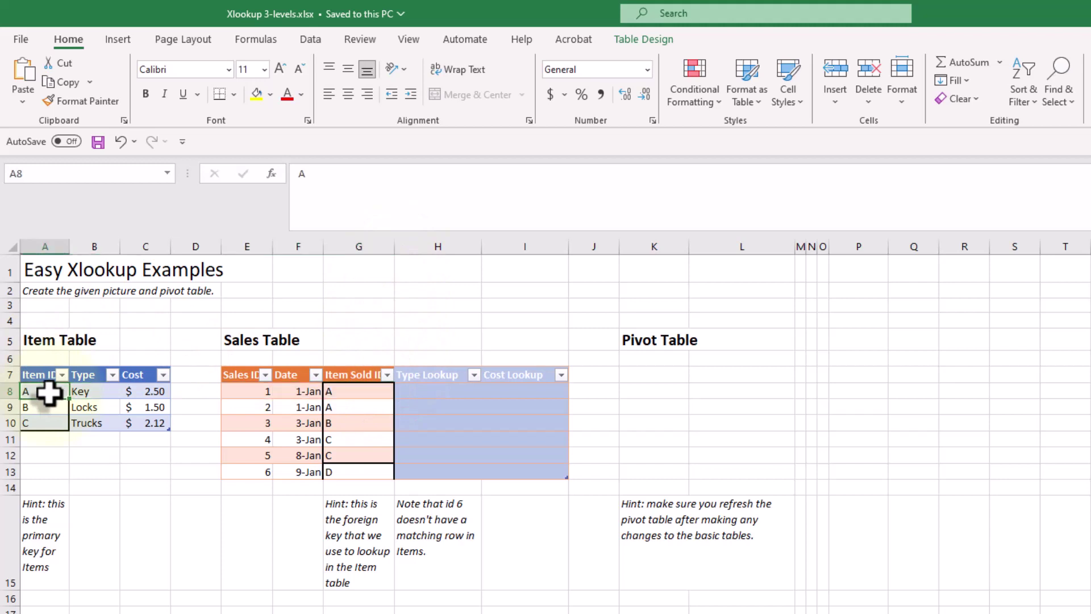
left_click(86, 389)
left_click(132, 391)
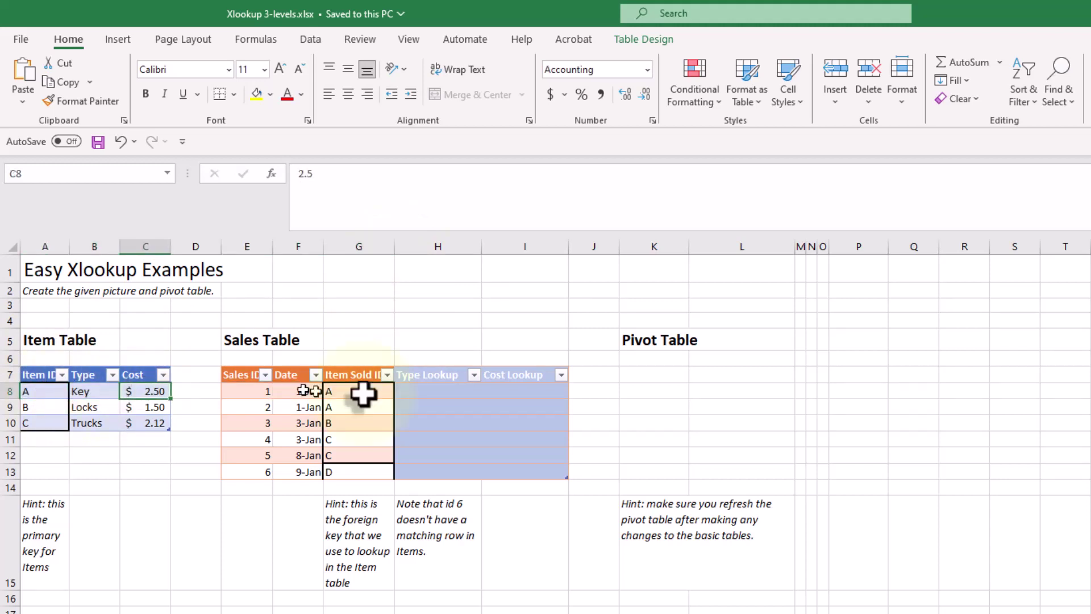
Hand-enter Key in H8 and $2.50 in I8 as the first sale's lookups
left_click(416, 389)
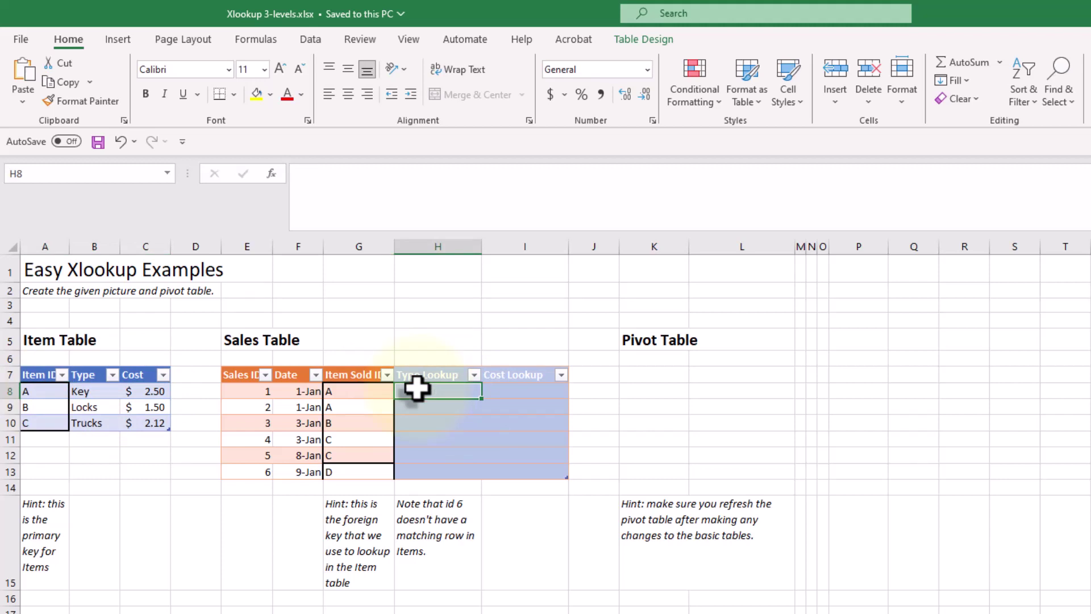
type("Key")
key("Tab")
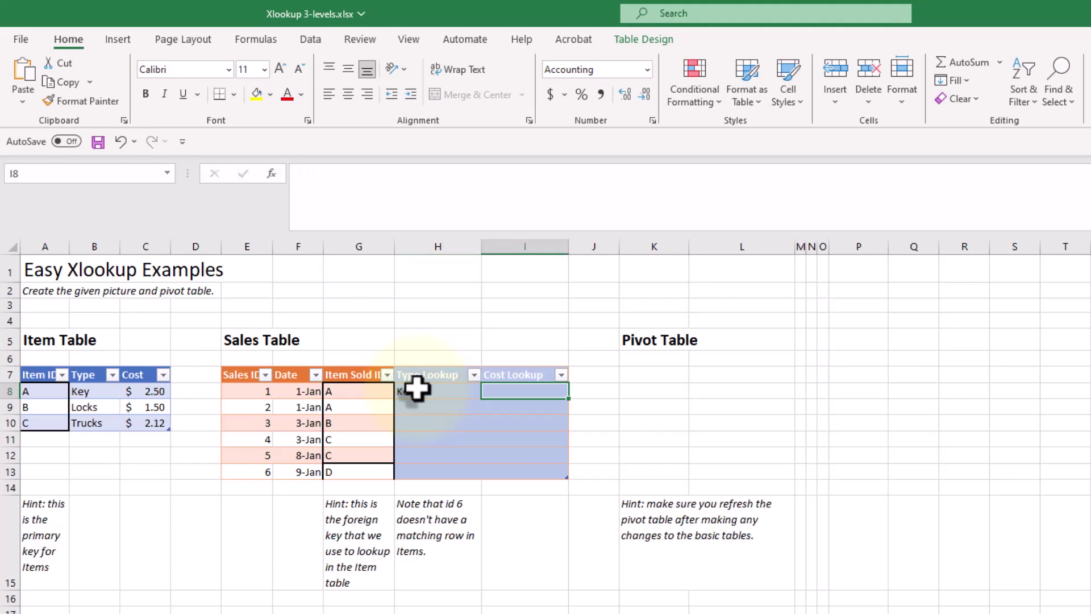
type("$2.50")
key("Return")
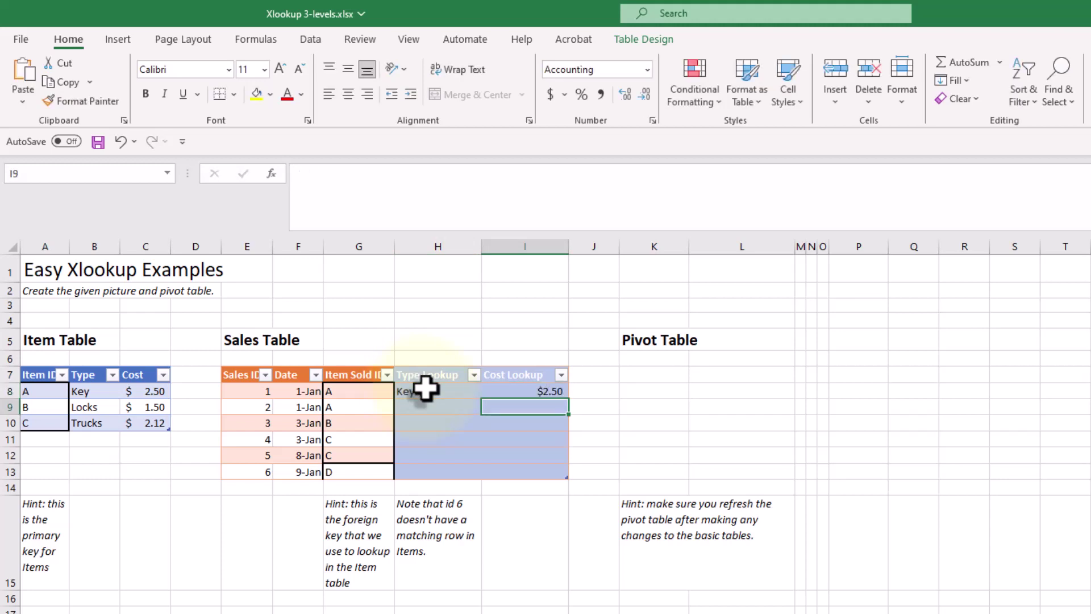
Change the Key item's cost in C8 to $3.00 and begin a formula in H8
left_click(127, 392)
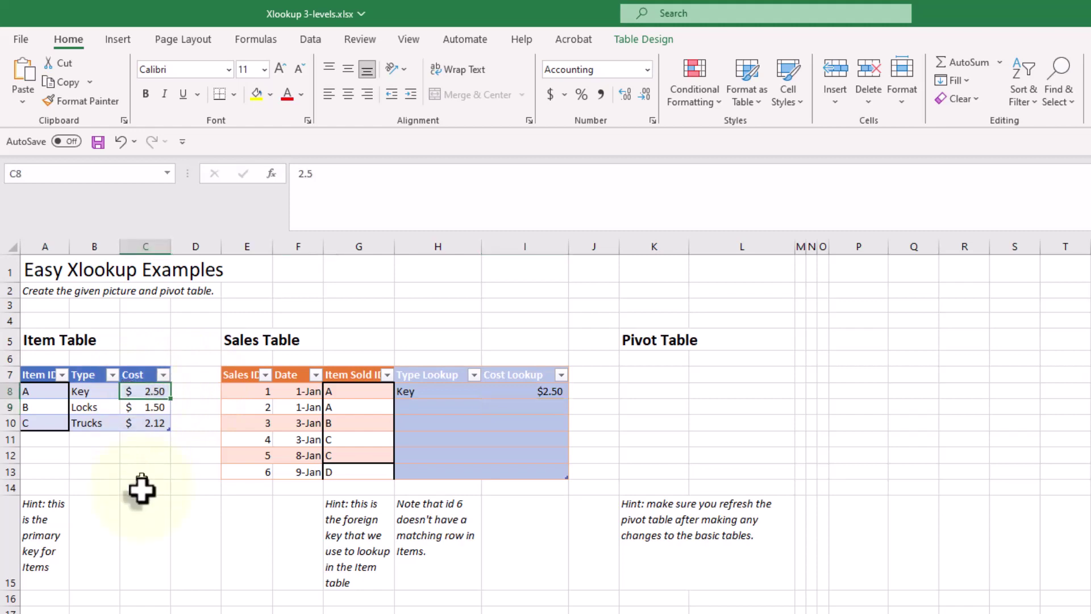
type("3")
key("Return")
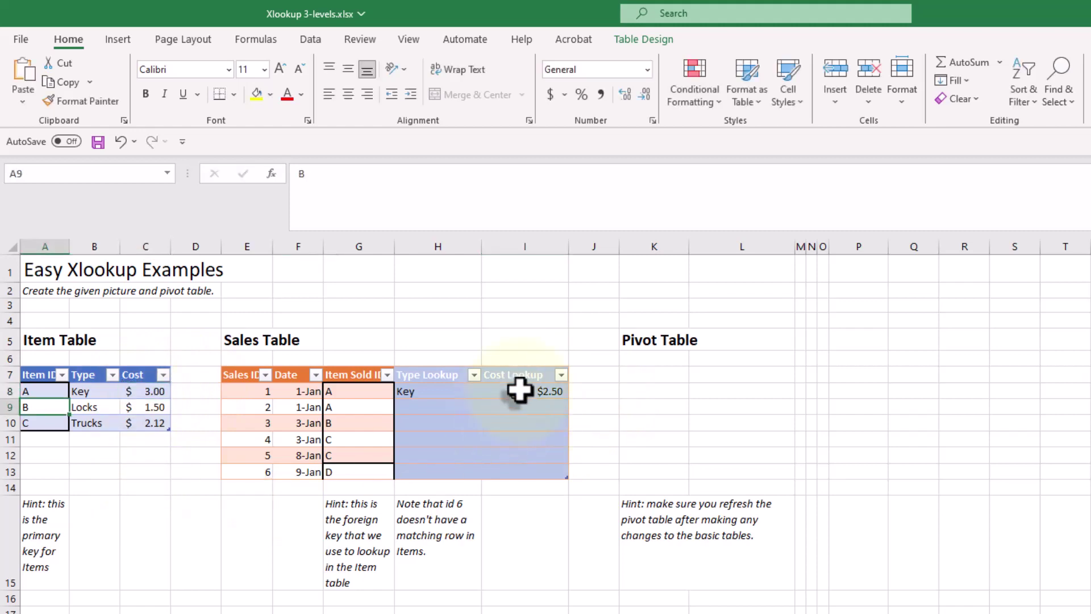
left_click_drag(519, 390, 405, 448)
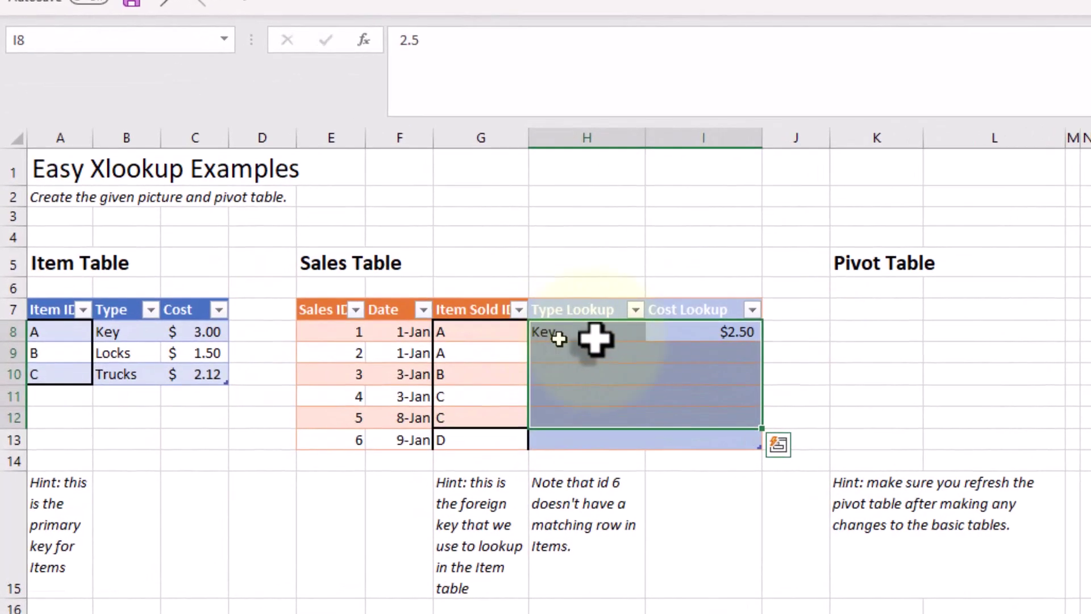
left_click(435, 391)
type("=XLOOKUP(")
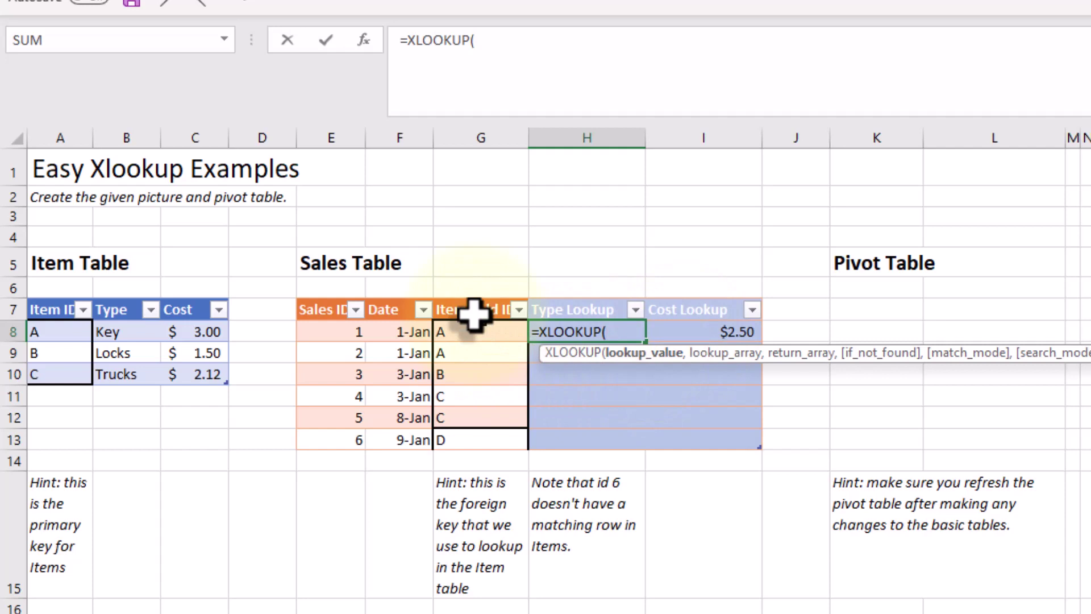
Use the current row's [@[Item Sold ID]] as the XLOOKUP lookup value
left_click(477, 292)
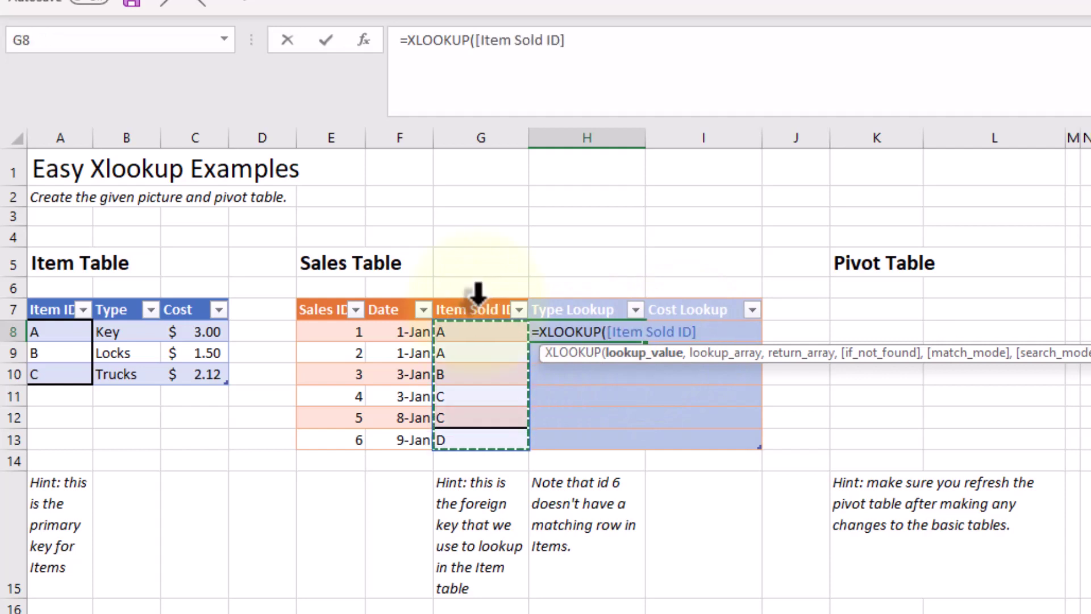
left_click(475, 332)
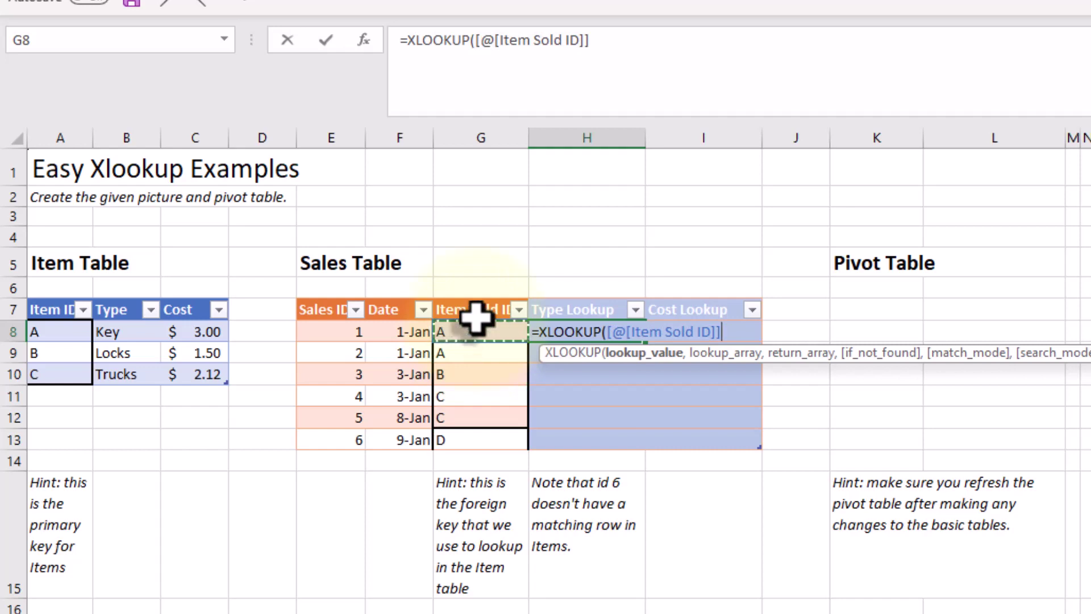
left_click(475, 290)
left_click(476, 333)
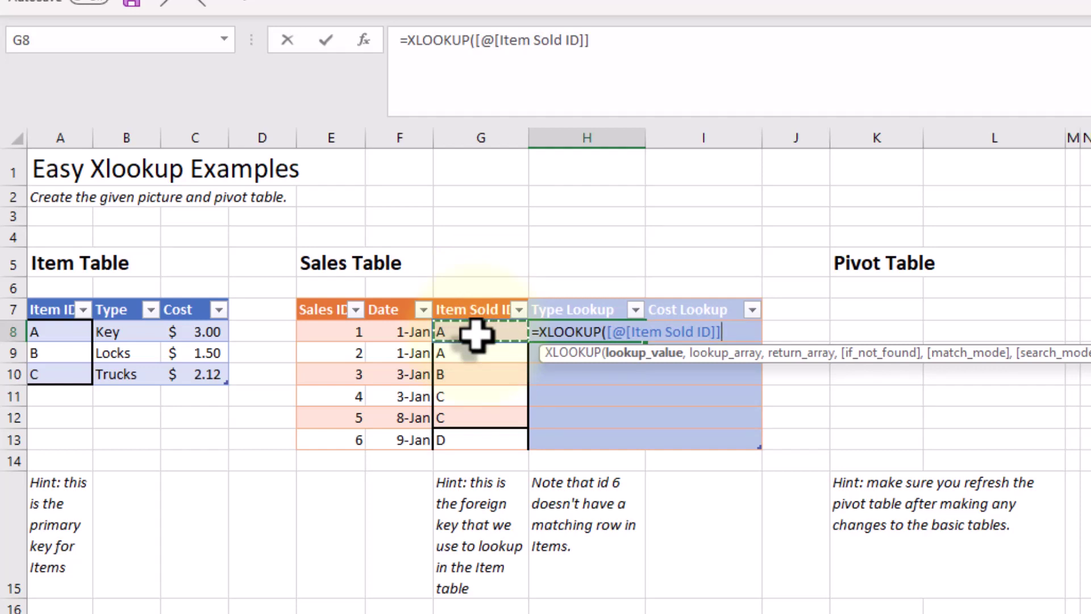
type(",")
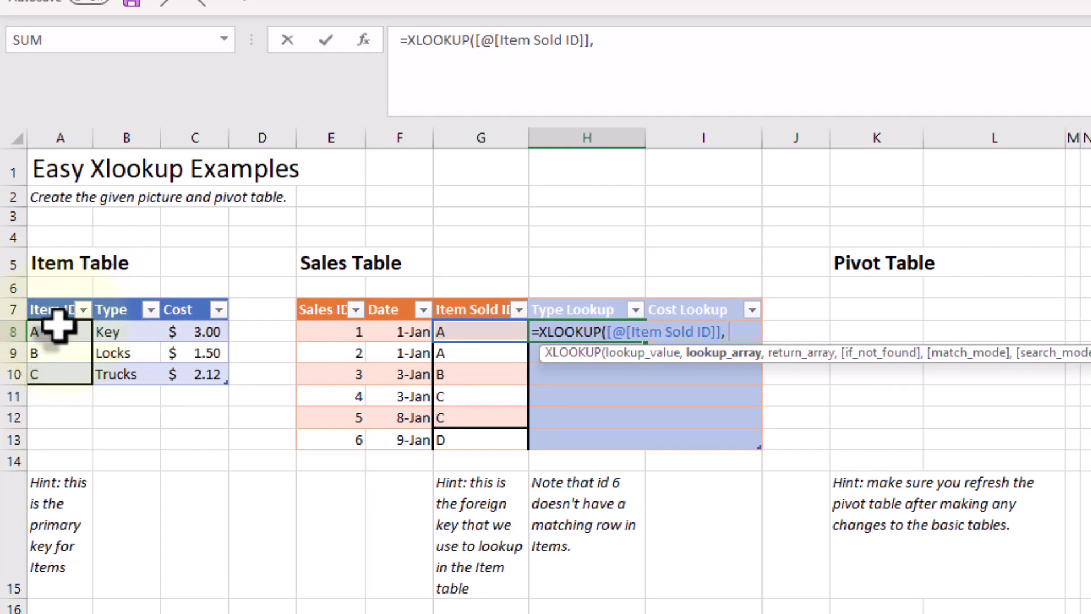
Finish the XLOOKUP with Item ID A8:A10 as lookup array and Type B8:B10 as return array
left_click_drag(59, 325, 57, 376)
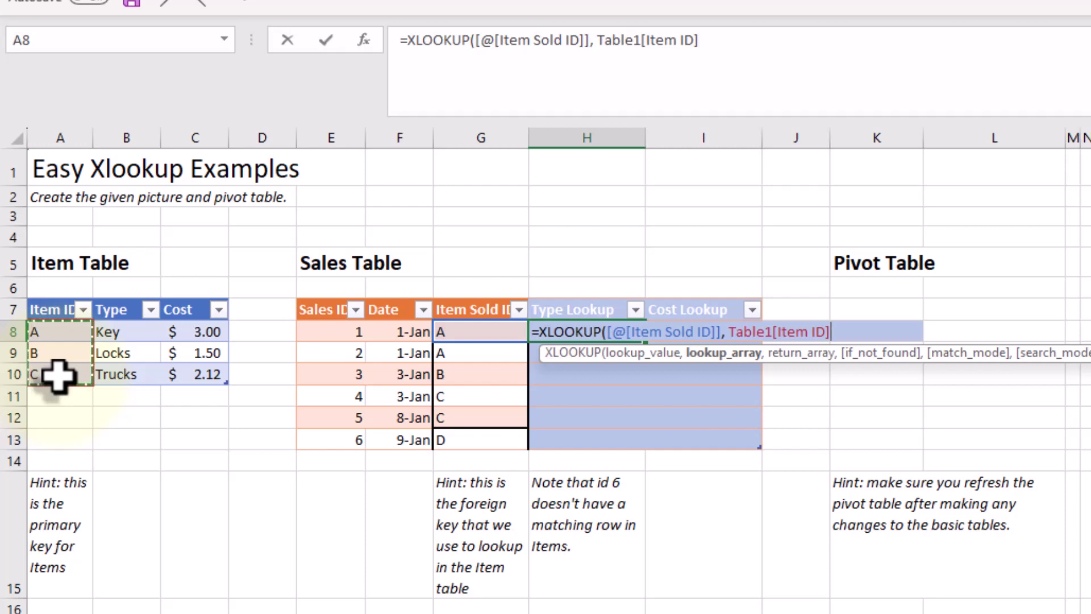
type(",")
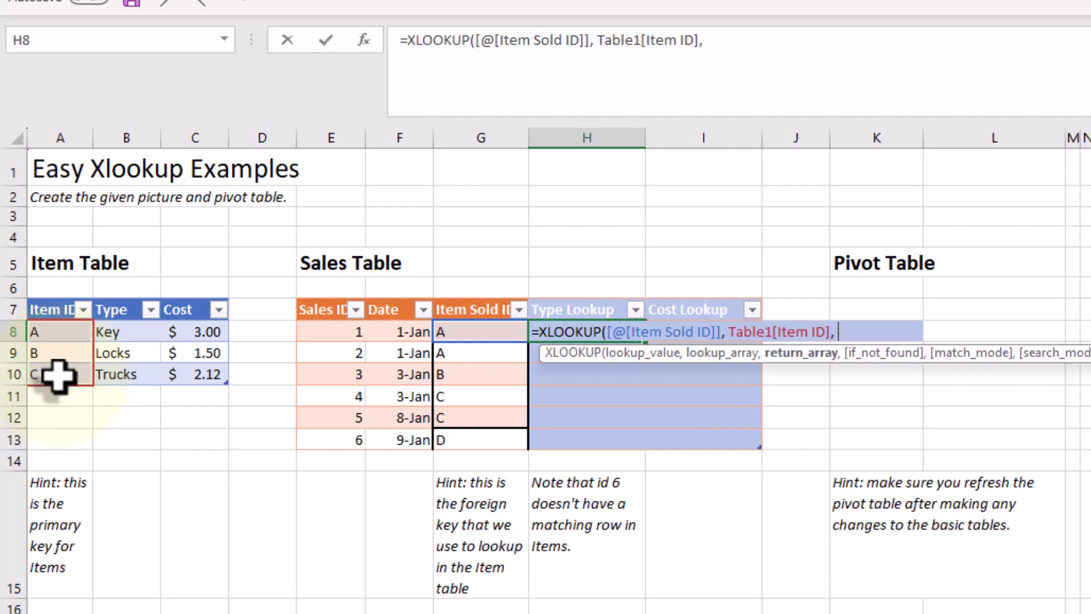
left_click(124, 328)
left_click_drag(124, 327, 126, 375)
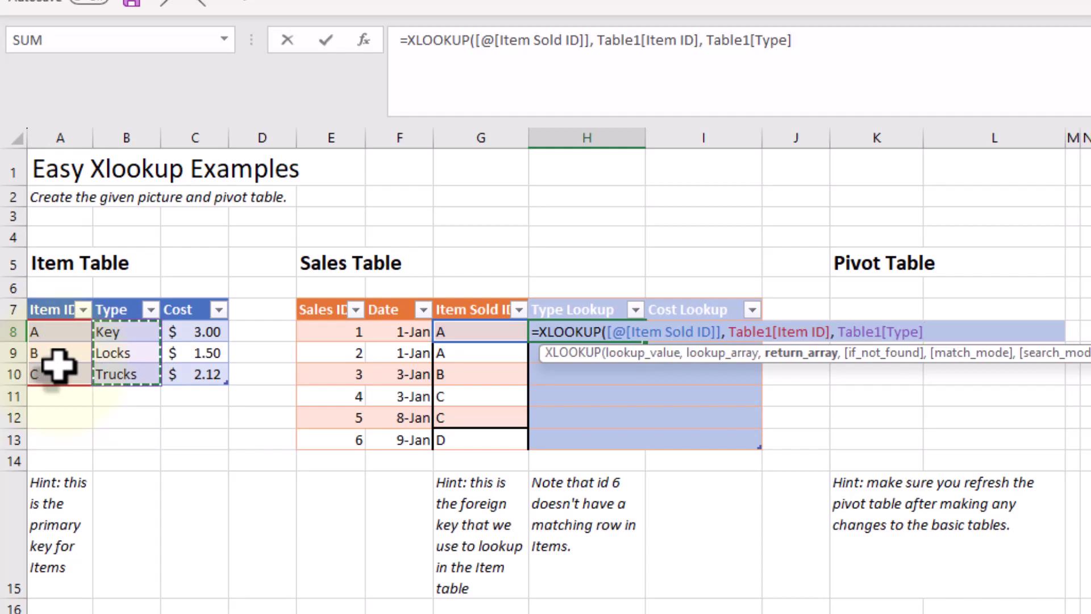
type(")")
key("Return")
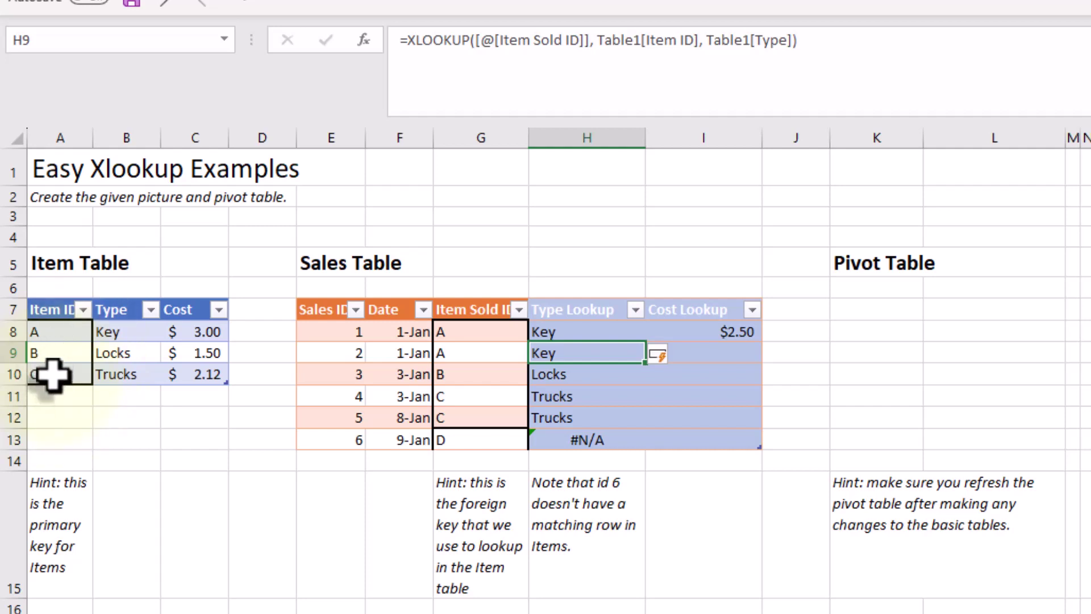
Change A9 to F and back to B, then rename B8 from Key to Keys
left_click(47, 353)
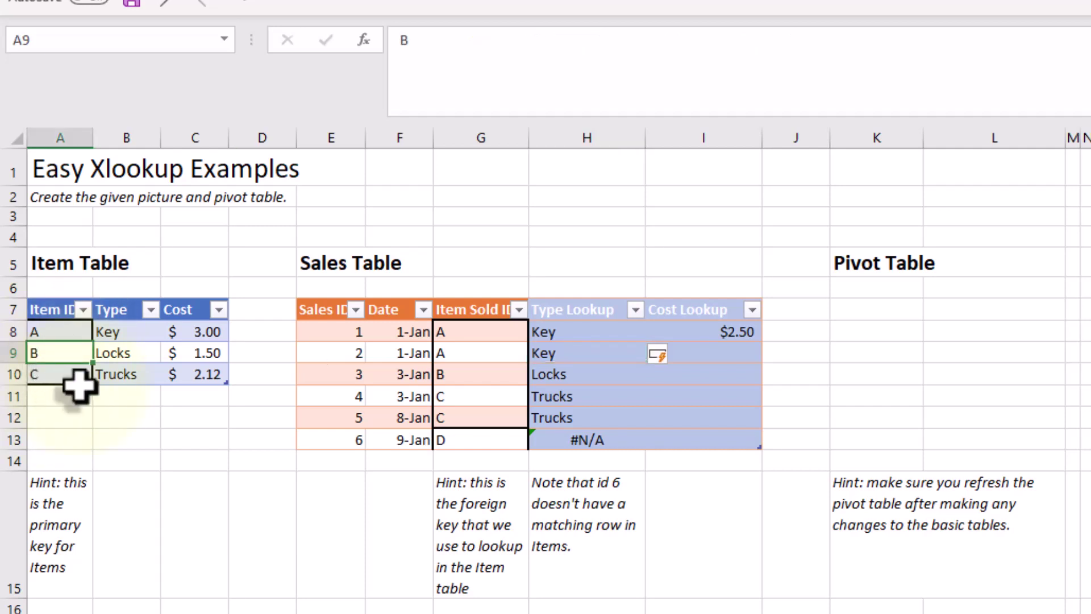
type("F")
key("Tab")
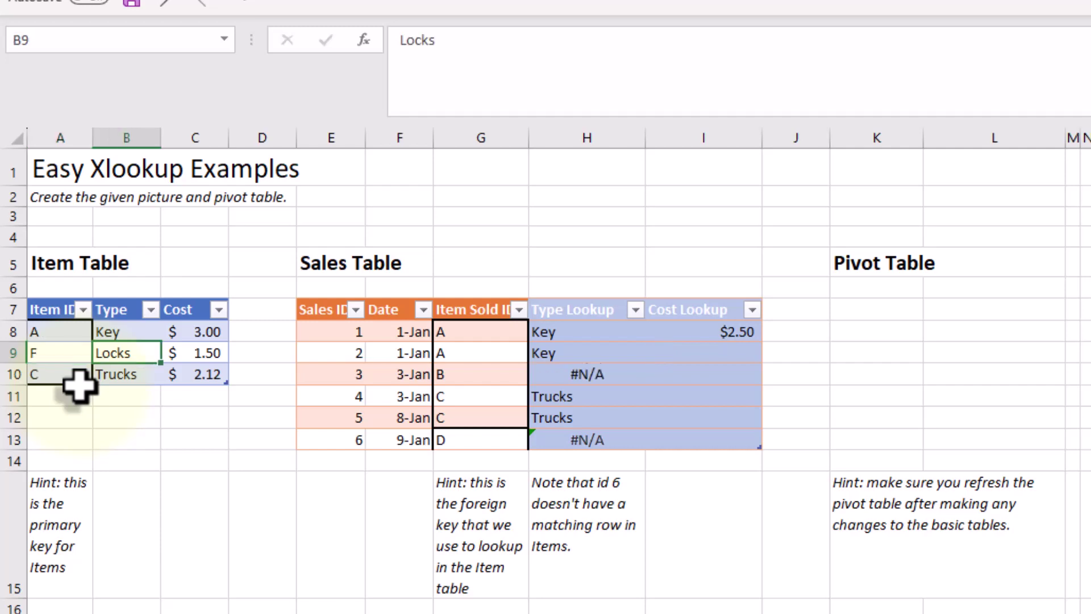
key("Left")
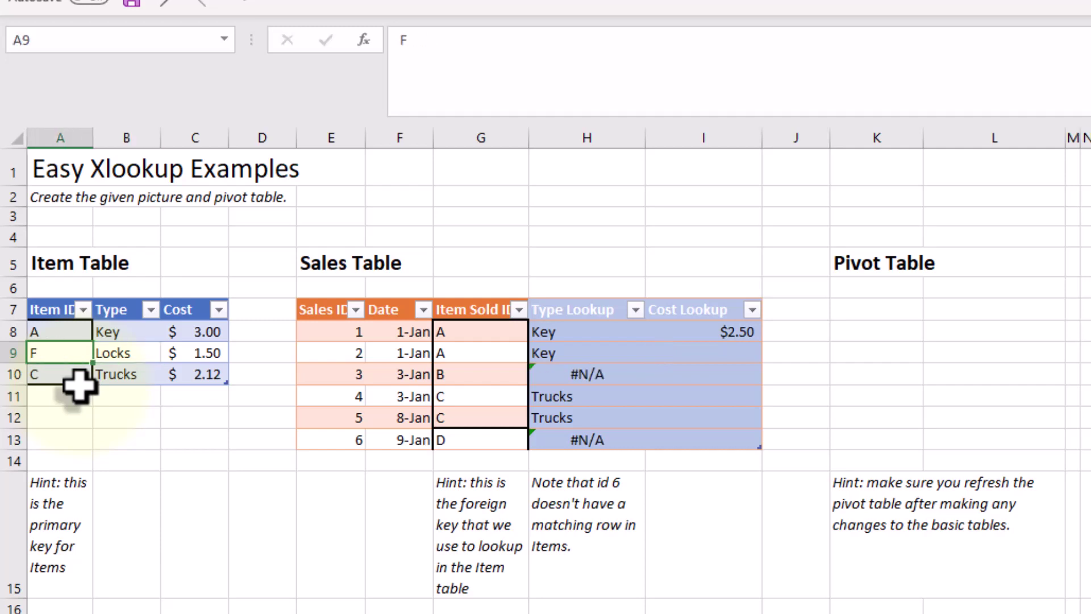
type("B")
key("Tab")
key("Up")
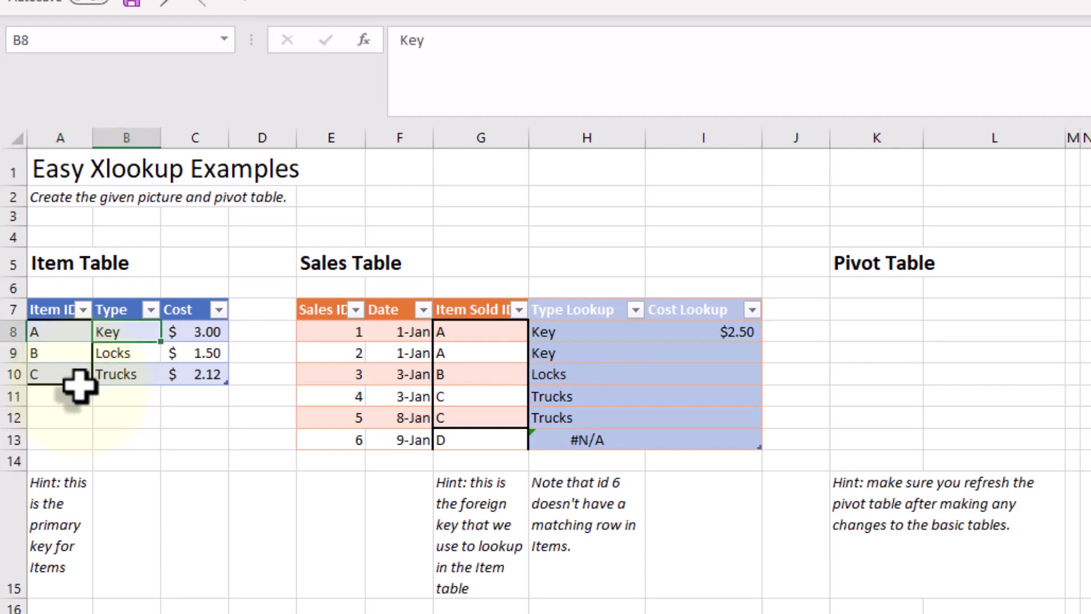
type("Key")
type("s")
key("Return")
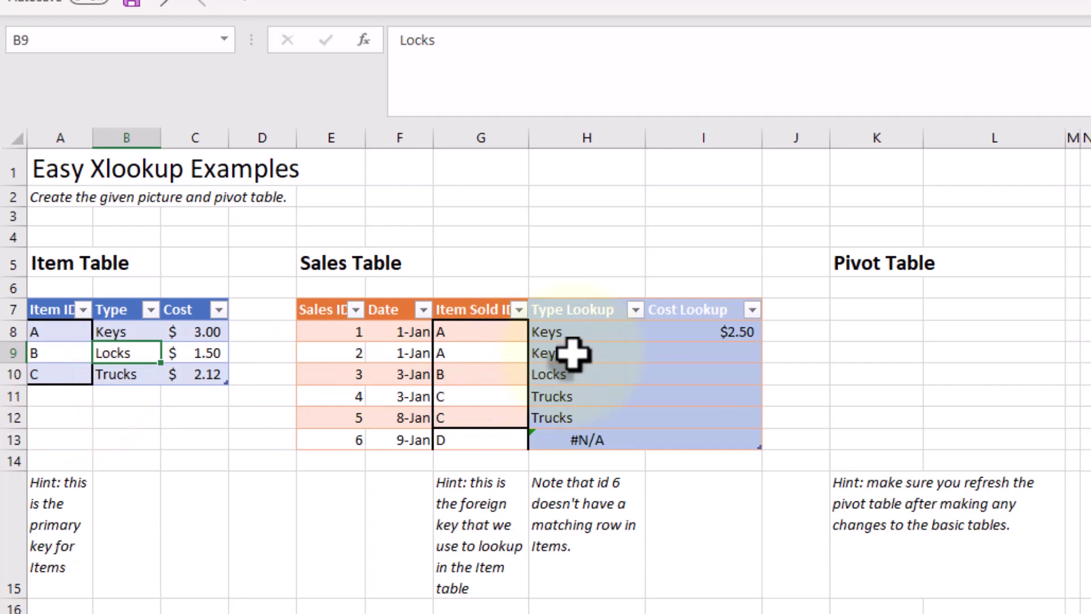
Enter =XLOOKUP([@[Item Sold ID]],Table1[Item ID],Table1[Cost]) in I8 to fill Cost Lookup
left_click(669, 332)
type("=")
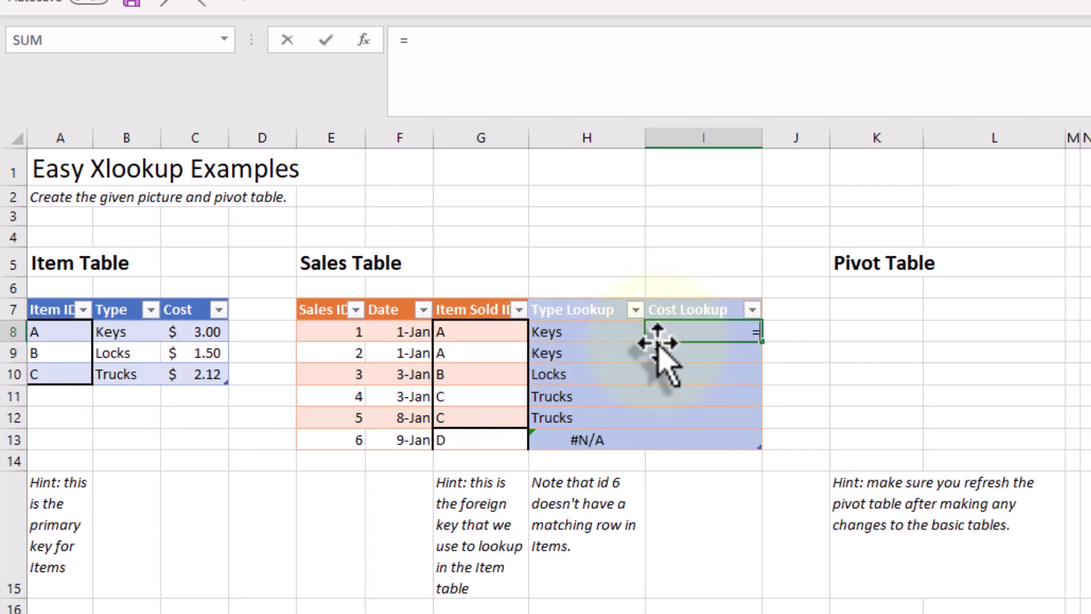
type("XLOOKUP([@[Item Sold ID")
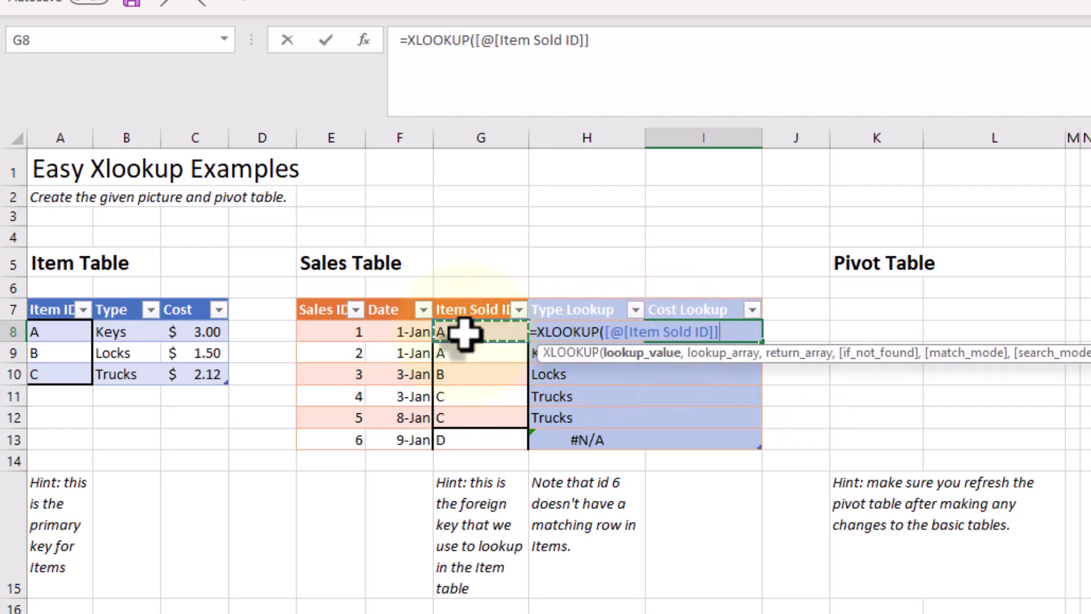
type(",")
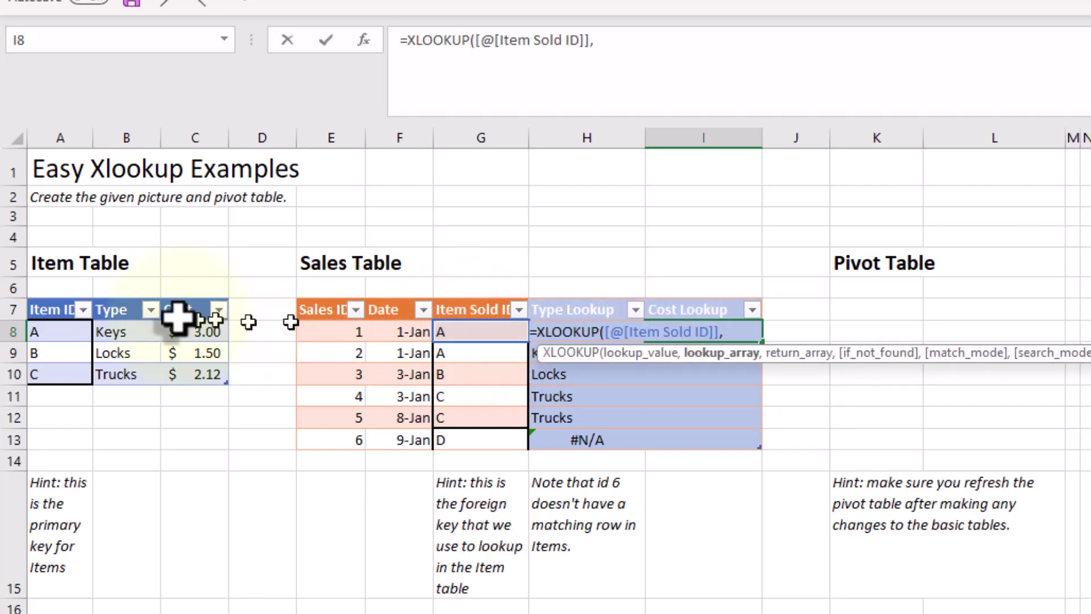
left_click_drag(49, 334, 43, 373)
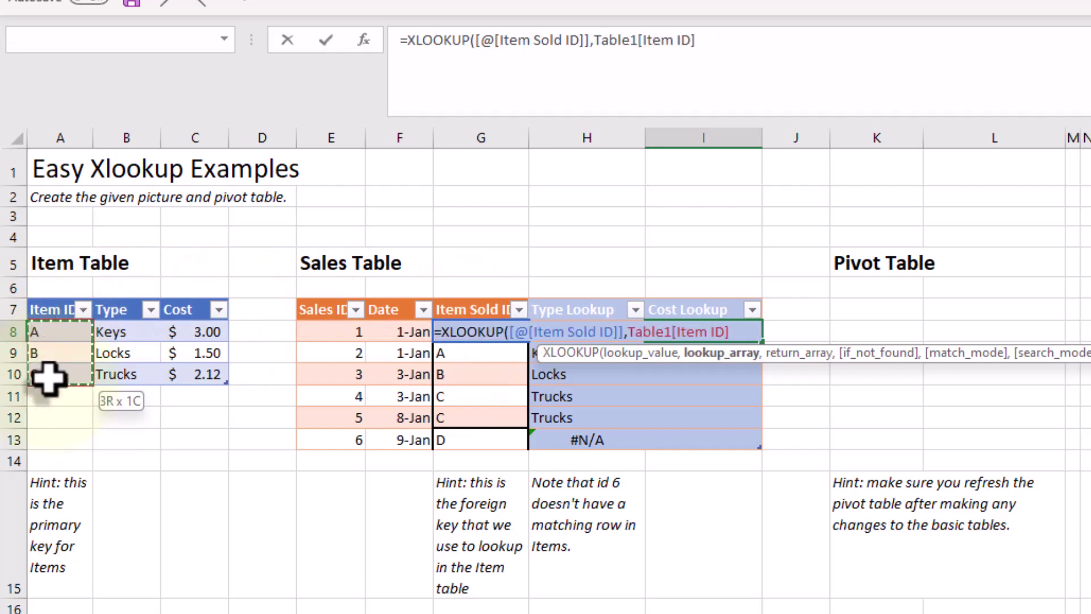
type(",")
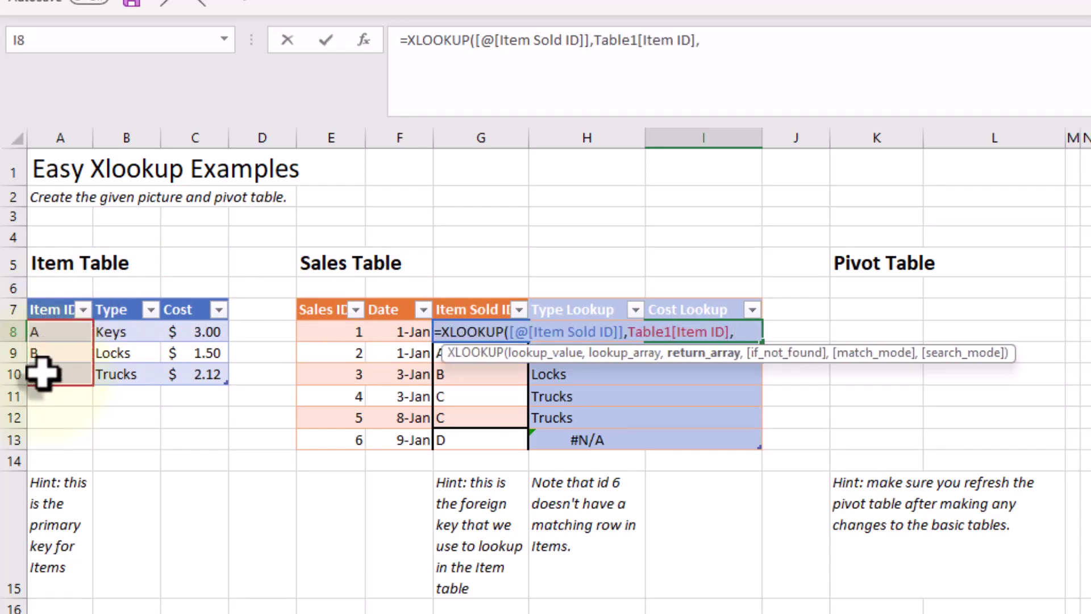
left_click_drag(209, 324, 192, 367)
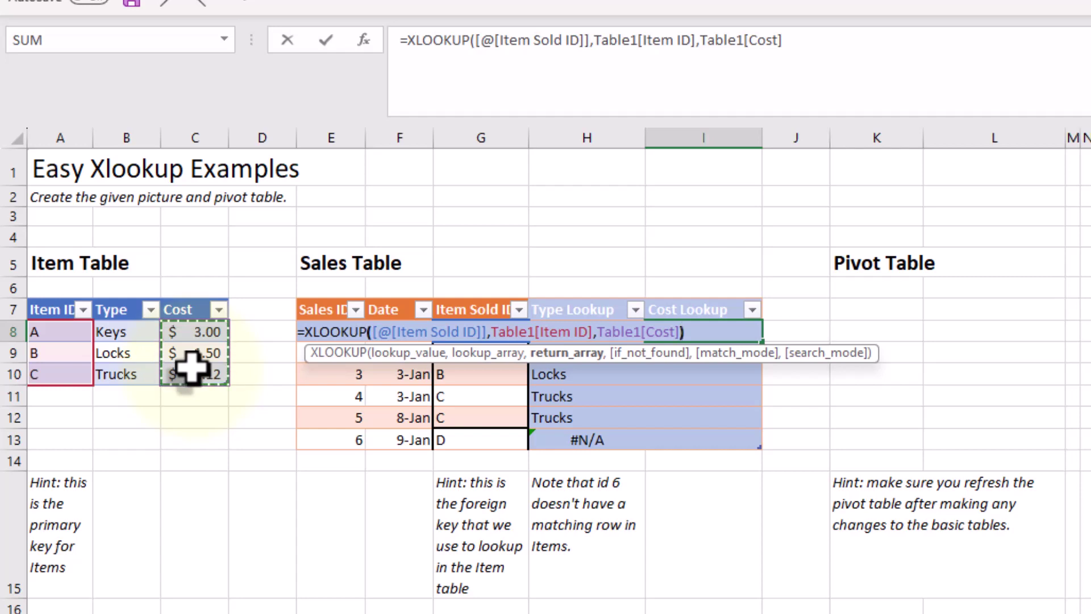
type(")")
key("Return")
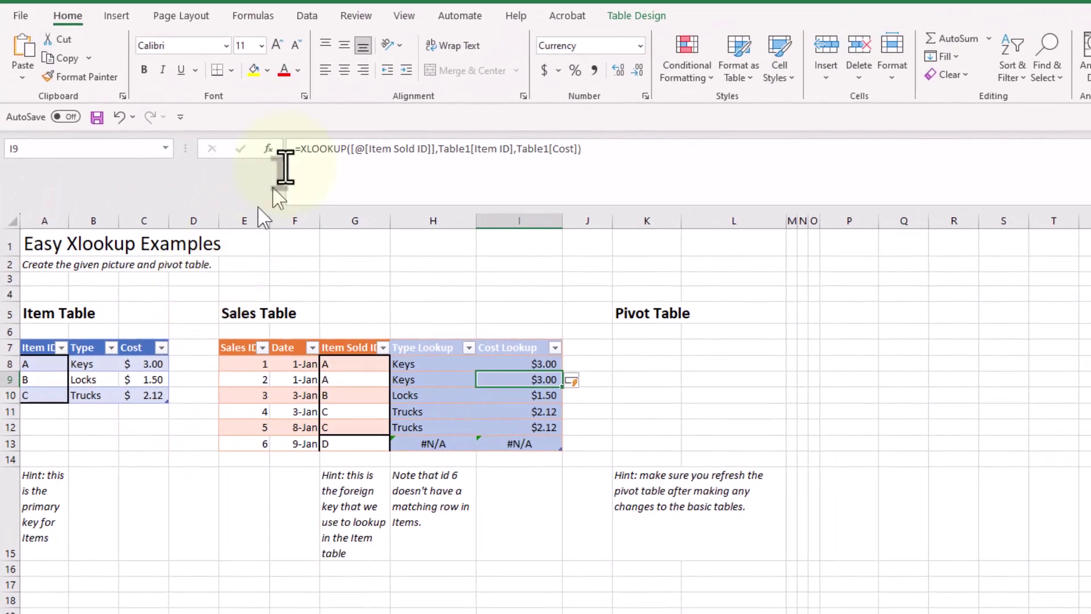
Summarize the Sales table with a PivotTable on the existing worksheet at K7
left_click(399, 384)
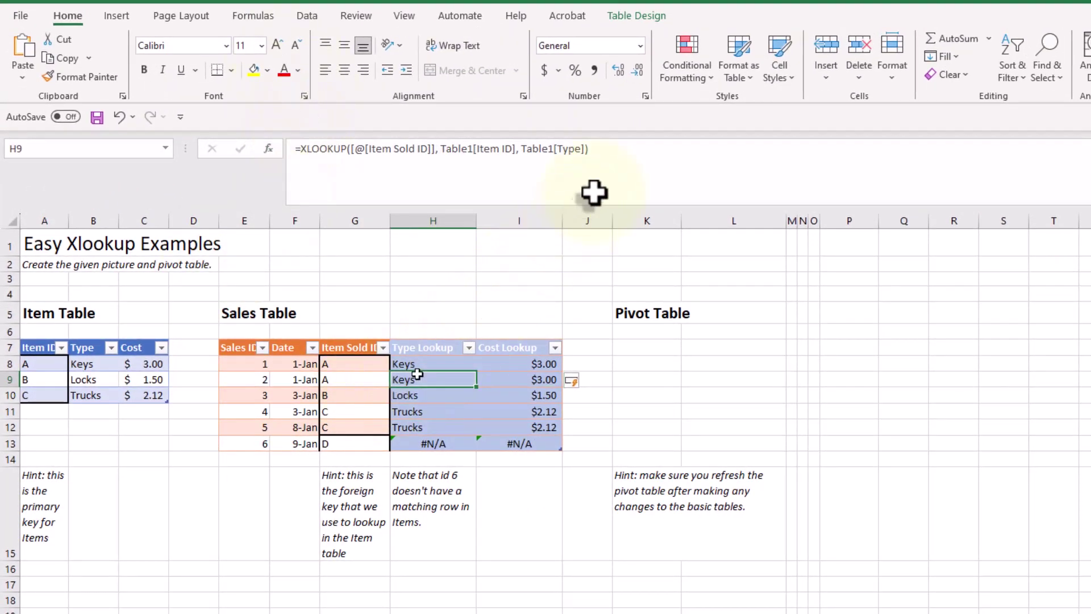
left_click(643, 19)
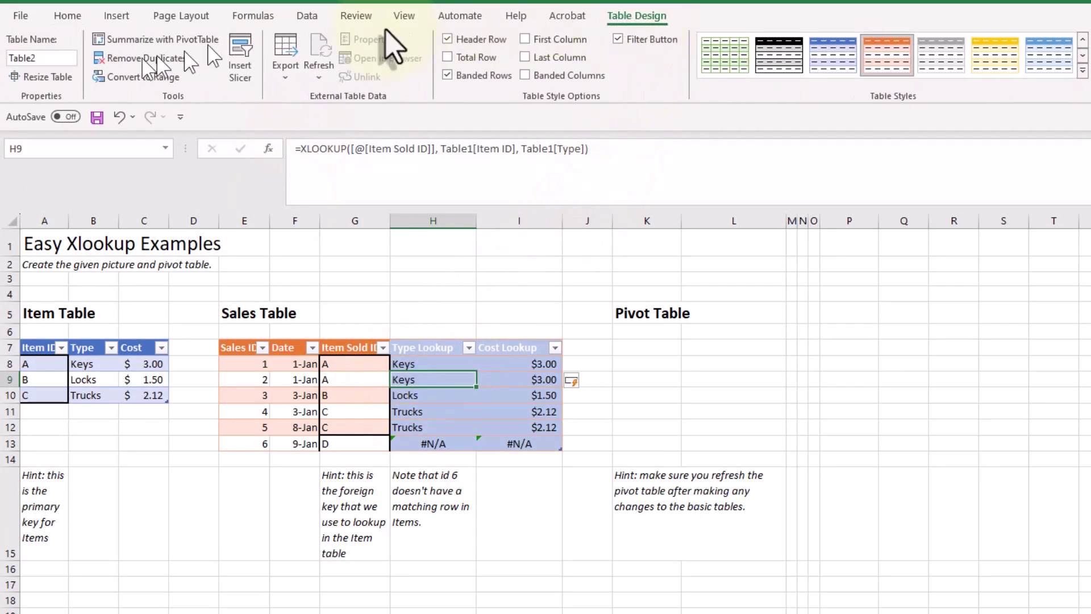
left_click(245, 63)
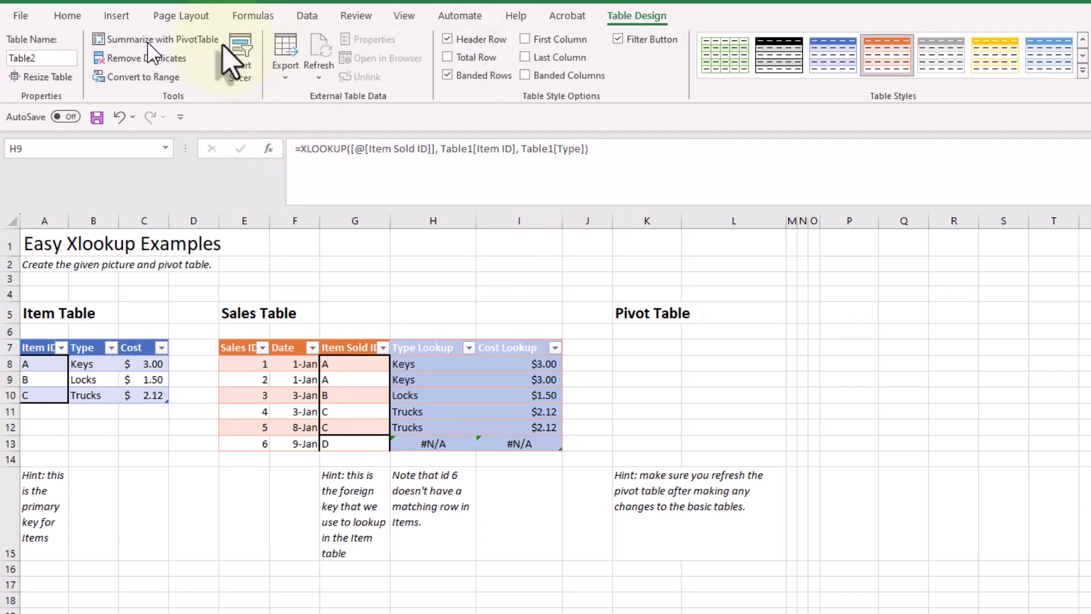
left_click(158, 40)
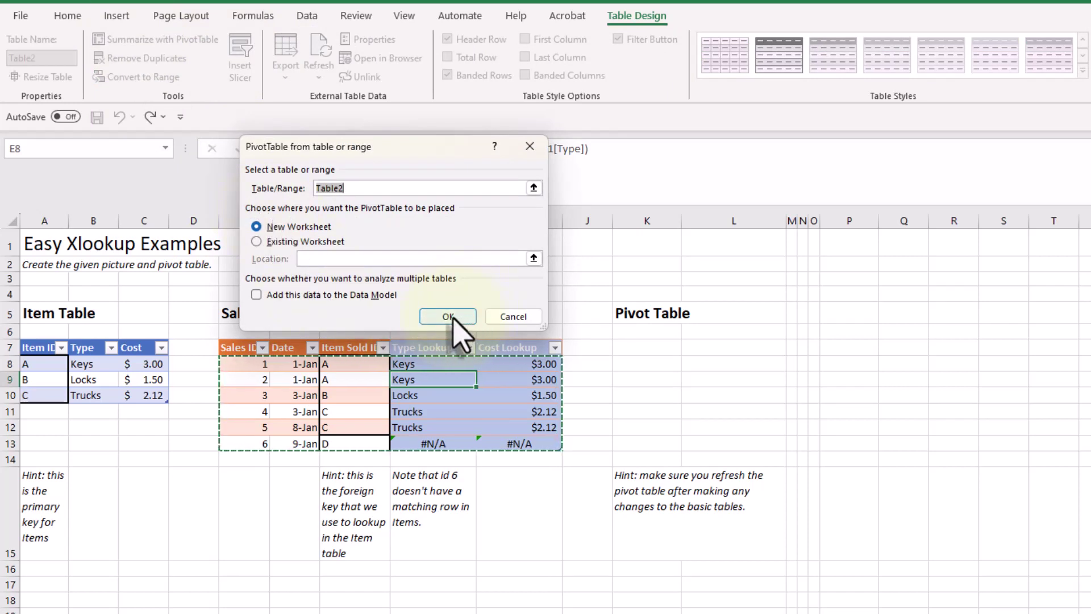
left_click(286, 242)
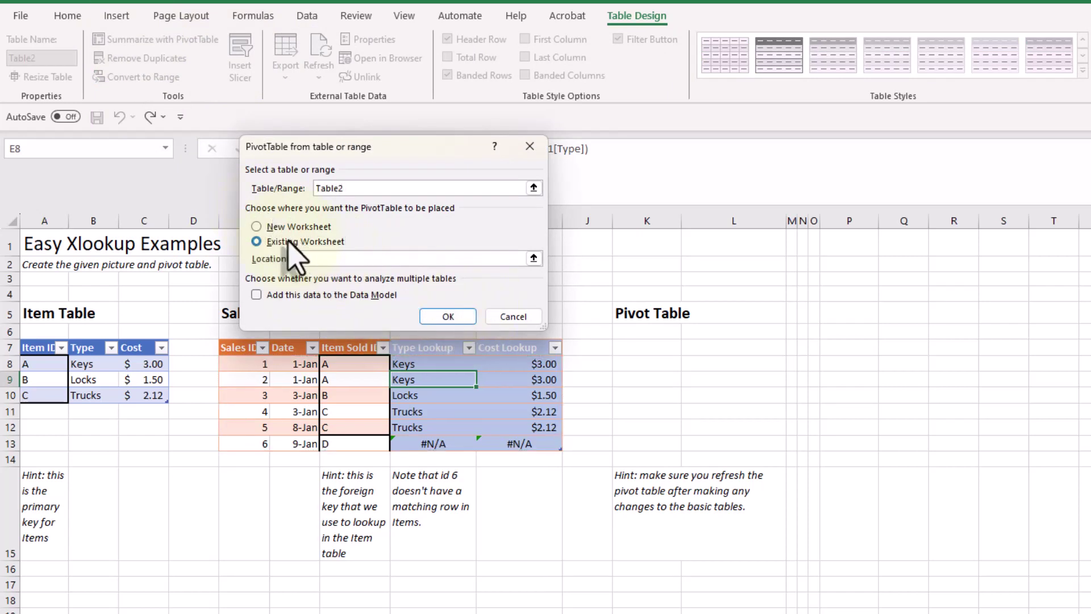
left_click(641, 346)
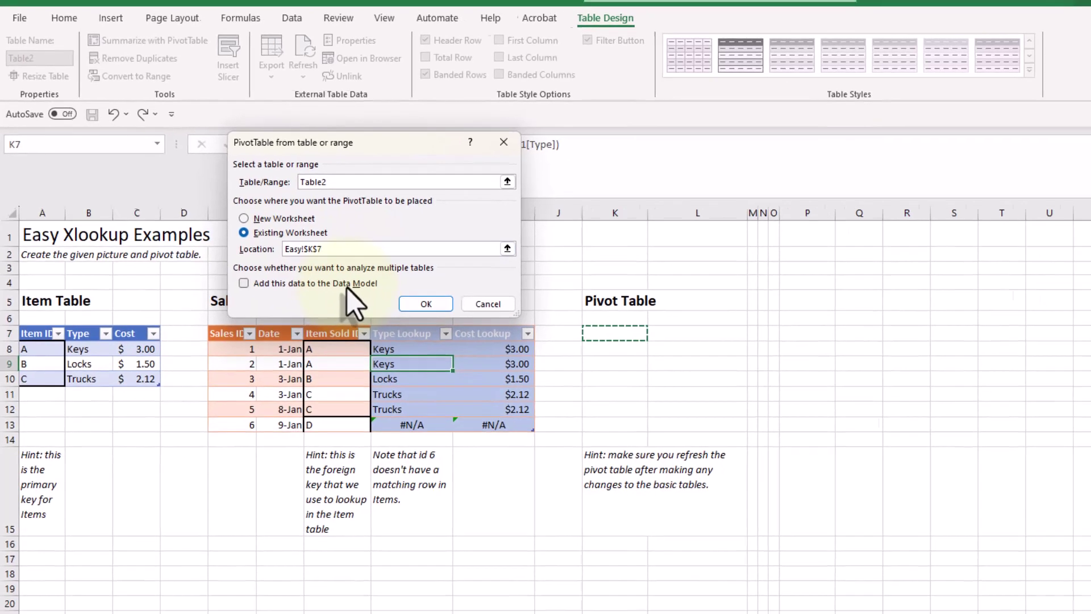
left_click(336, 251)
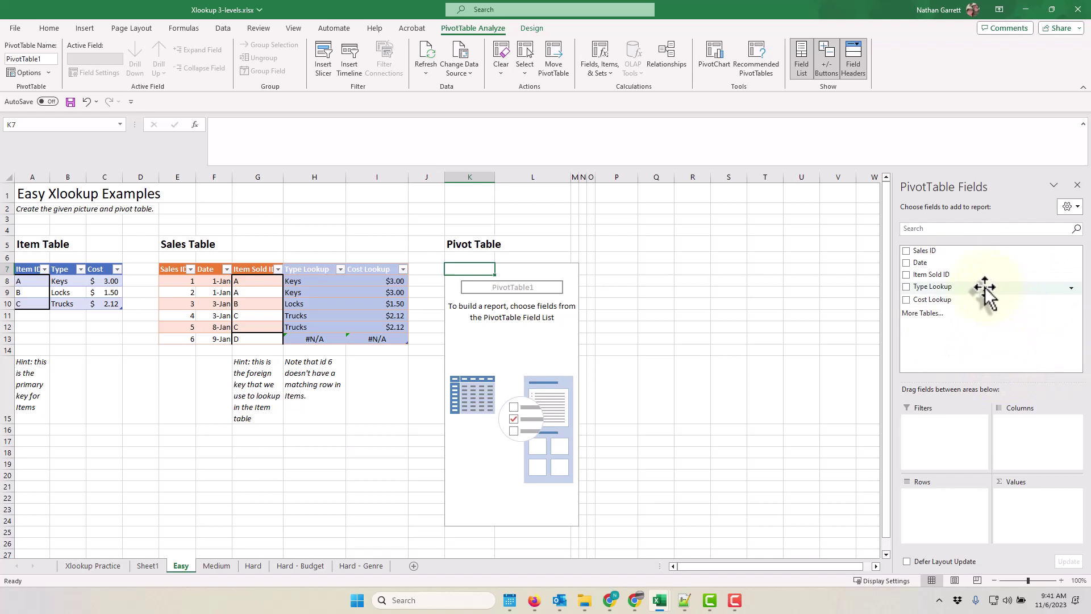
Put Item Sold ID in Rows and Sales ID in Values, summarized as Count
mouse_move(977, 275)
left_mouse_down()
mouse_move(941, 509)
mouse_move(938, 499)
left_mouse_up()
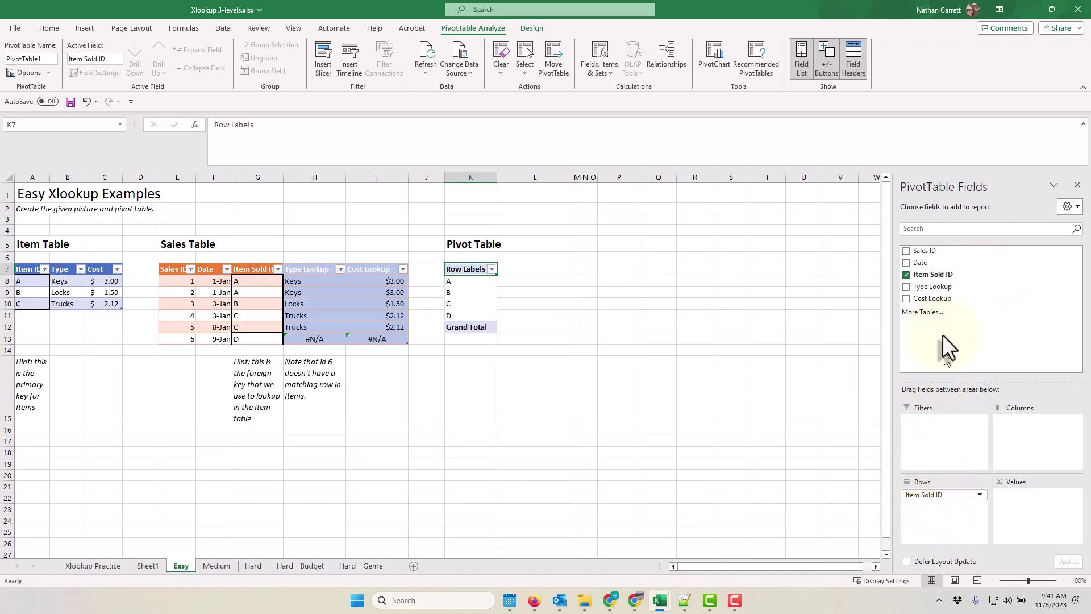
left_click_drag(938, 250, 1040, 504)
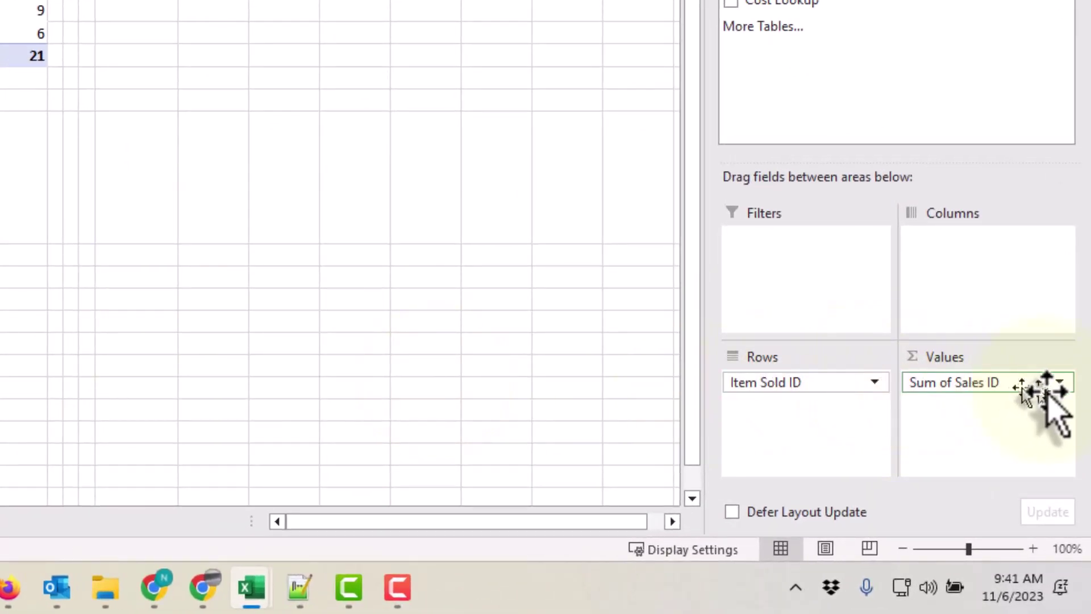
left_click(1059, 382)
left_click(1022, 358)
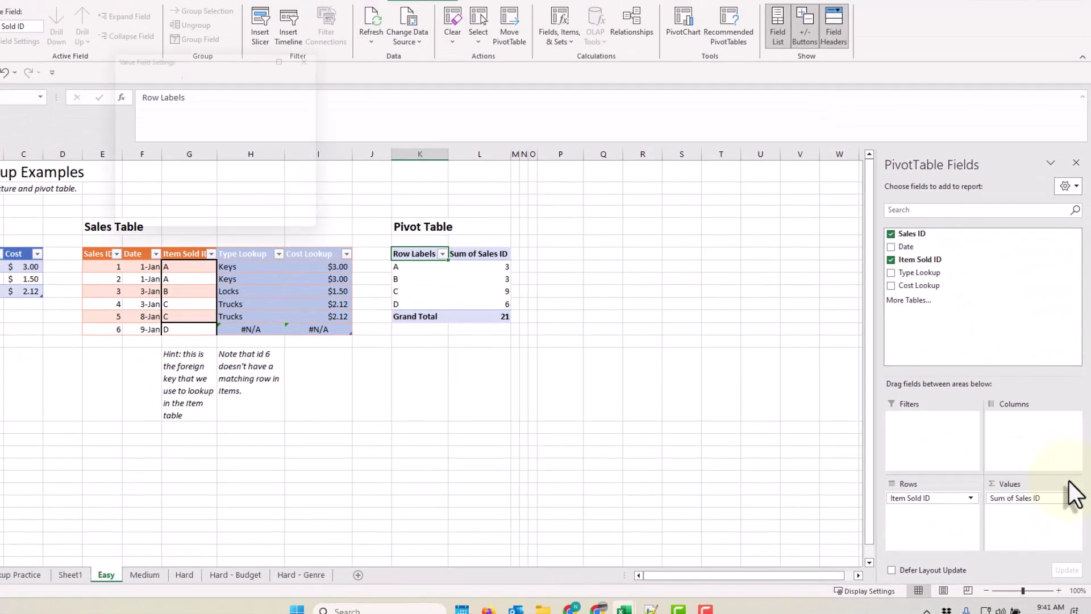
left_click(164, 163)
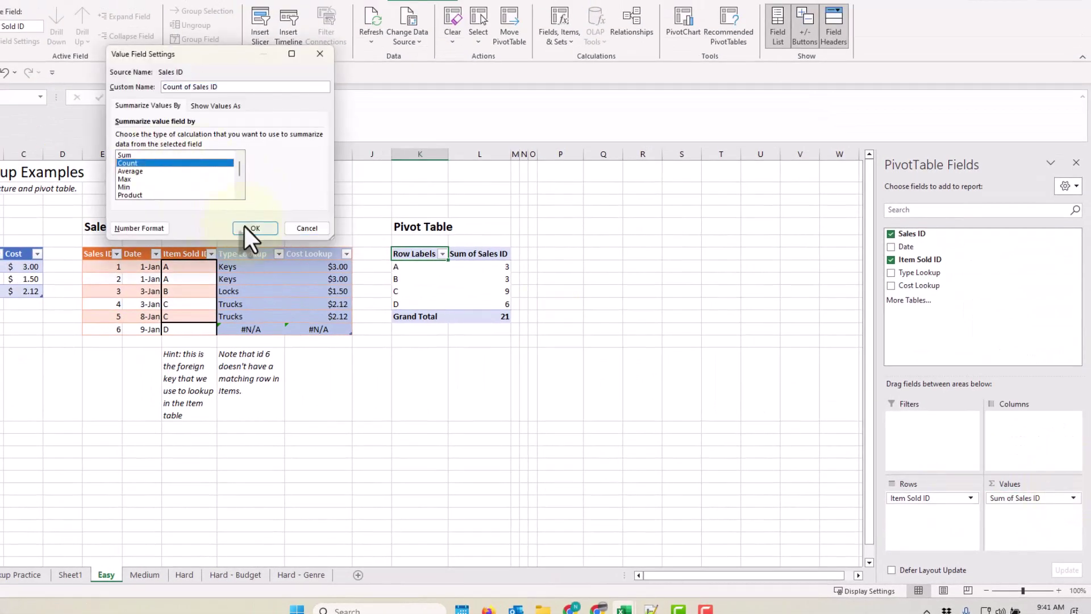
left_click(245, 225)
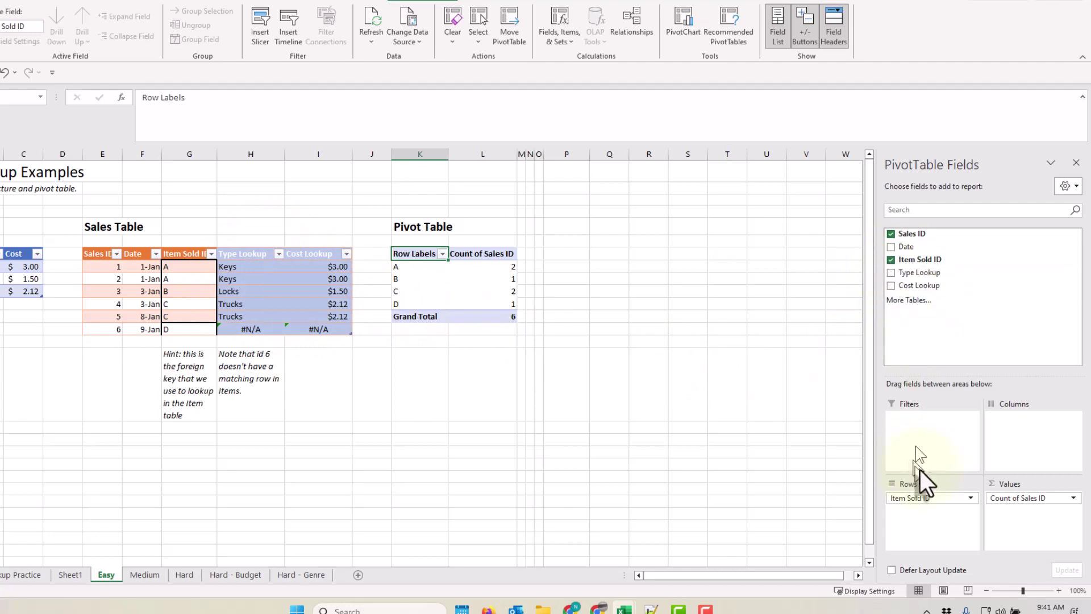
Replace Item Sold ID with Type Lookup in Rows and add Cost Lookup to Values
left_click_drag(931, 496, 820, 487)
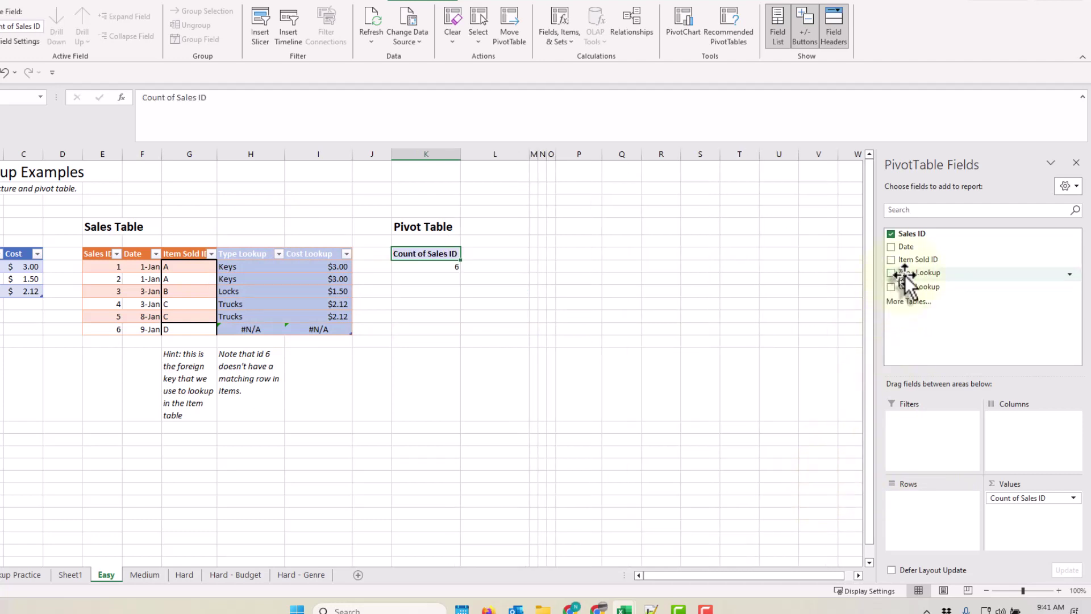
left_click_drag(904, 275, 925, 511)
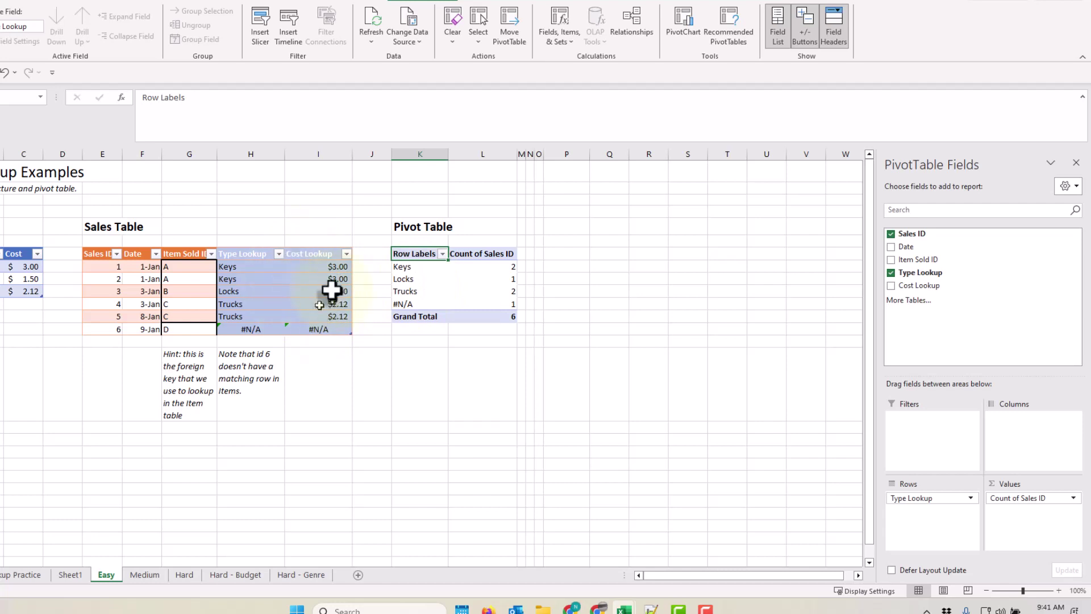
left_click_drag(926, 286, 1029, 511)
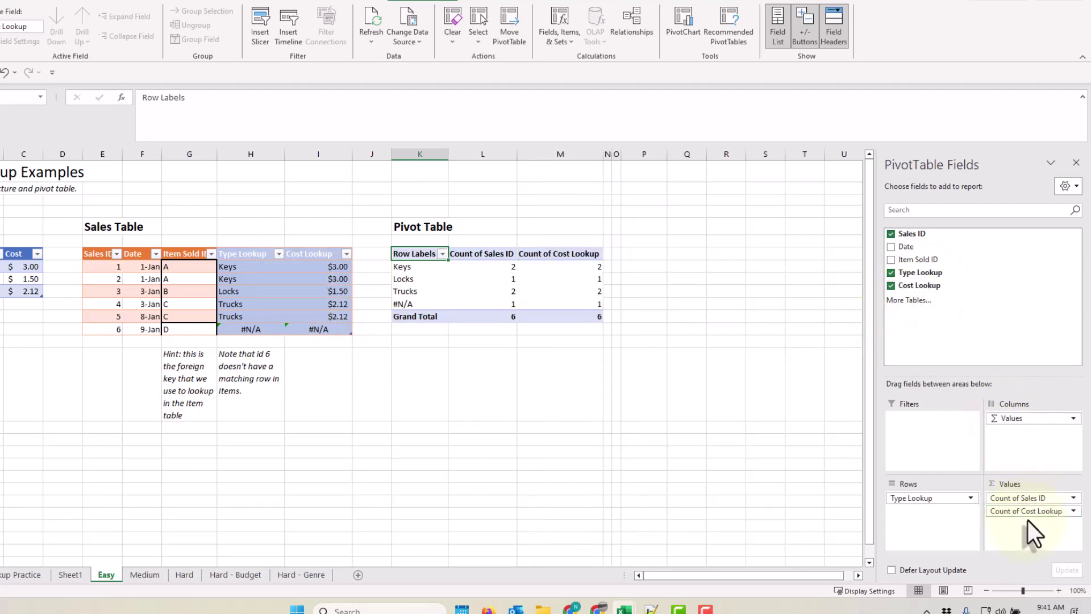
Summarize Cost Lookup as Sum instead of Count
left_click(1073, 511)
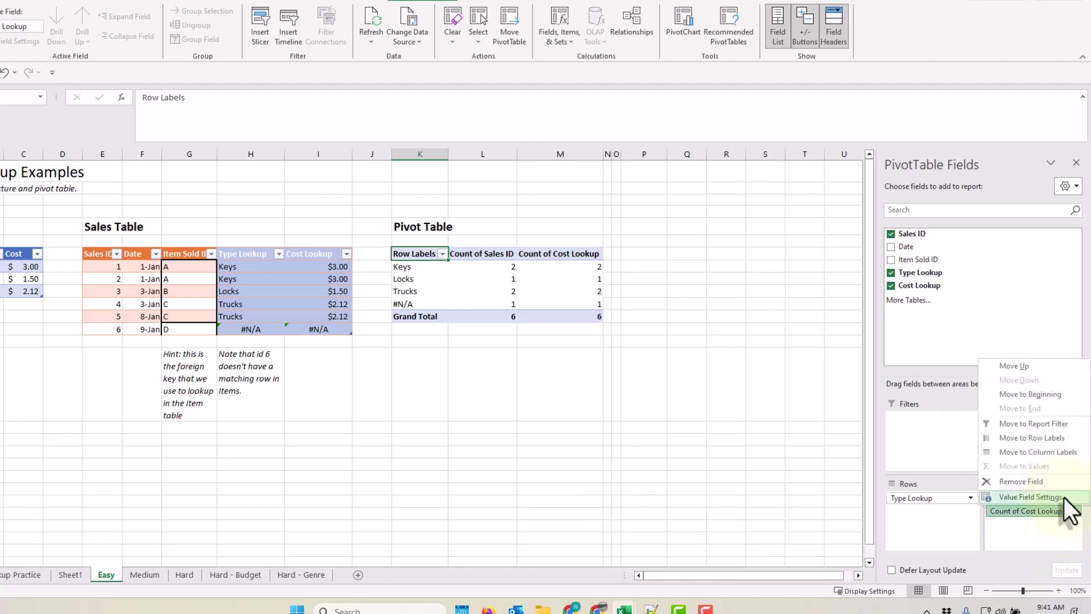
left_click(1064, 497)
double_click(175, 155)
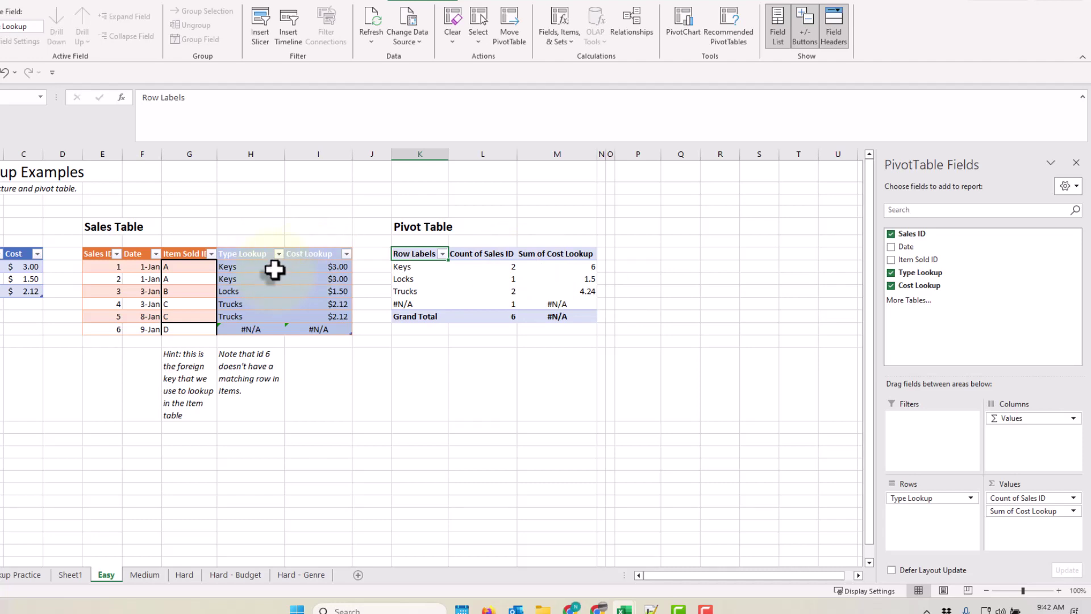
Add "Not found" as the if_not_found value of sale 6's Type Lookup XLOOKUP
left_click(236, 332)
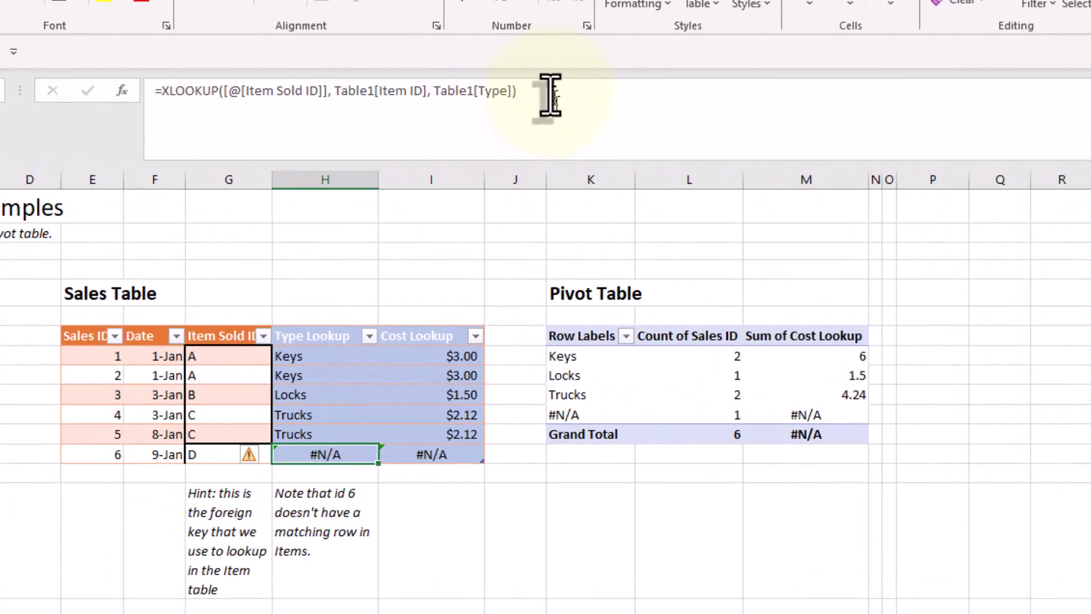
left_click(392, 97)
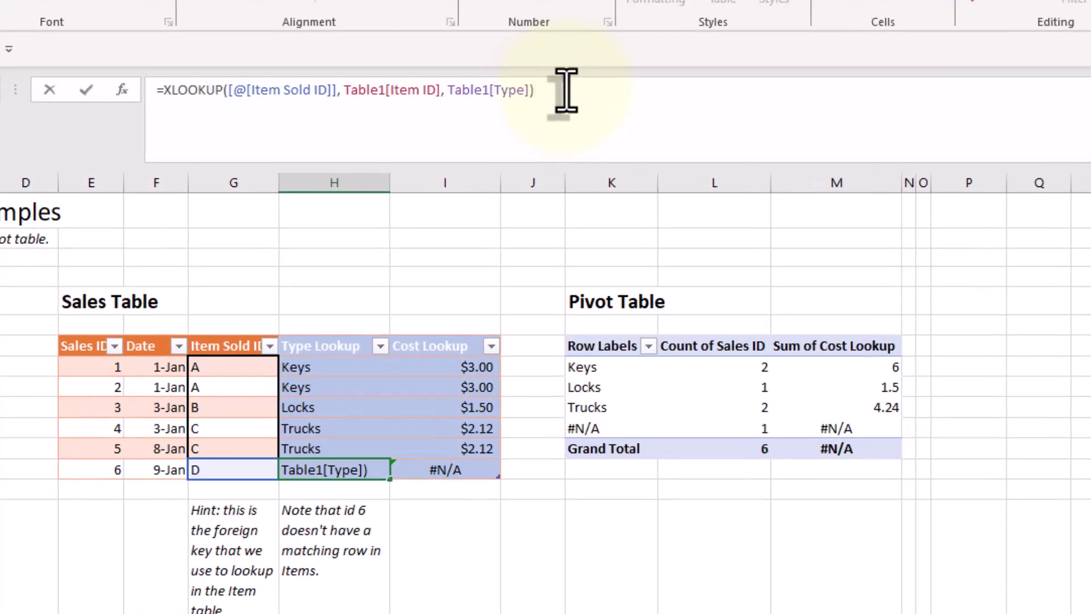
key("BackSpace")
type(", ")
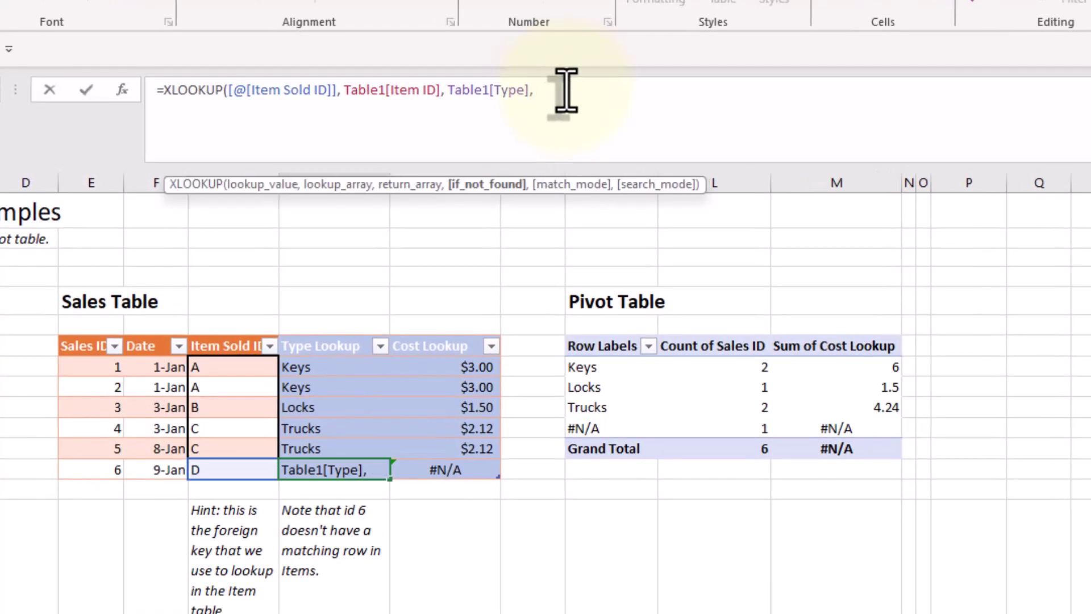
type("\"Not f")
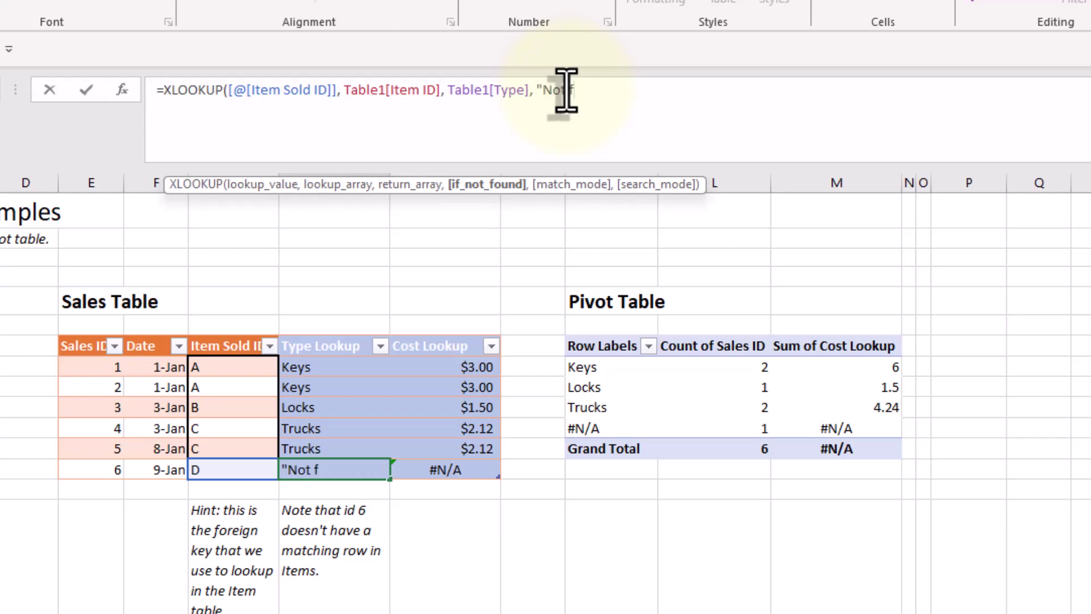
type("ound\")")
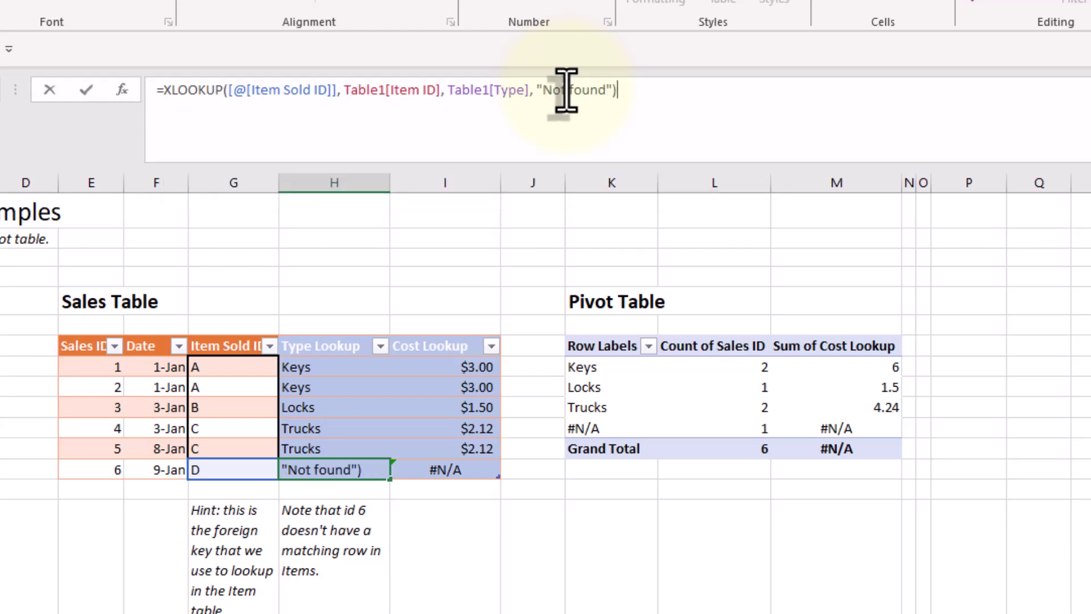
key("Return")
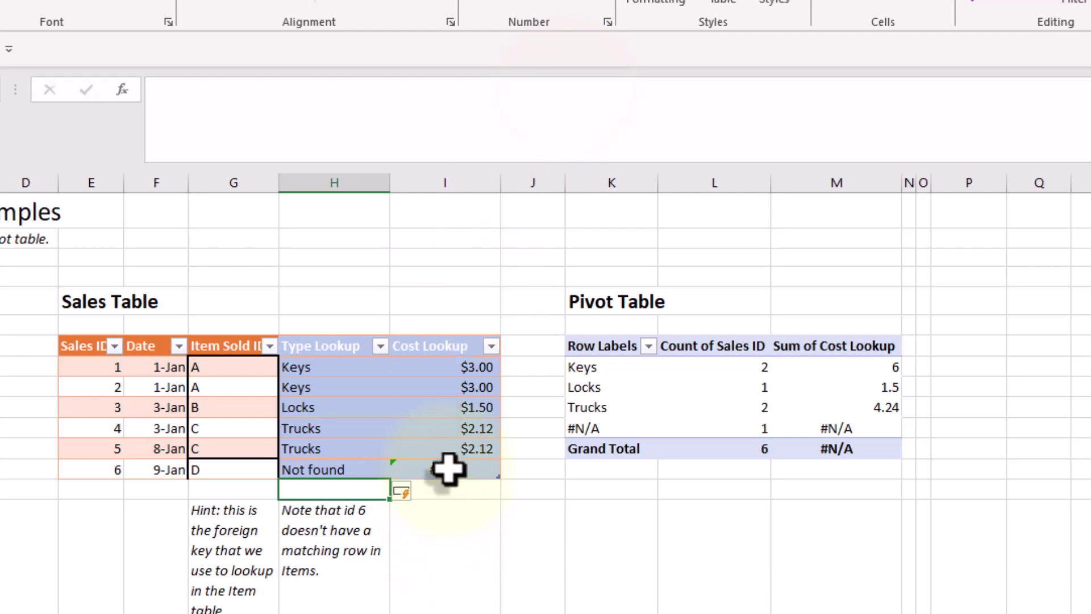
Add "?" as the if_not_found value of sale 6's Cost Lookup XLOOKUP
left_click(447, 467)
left_click(542, 91)
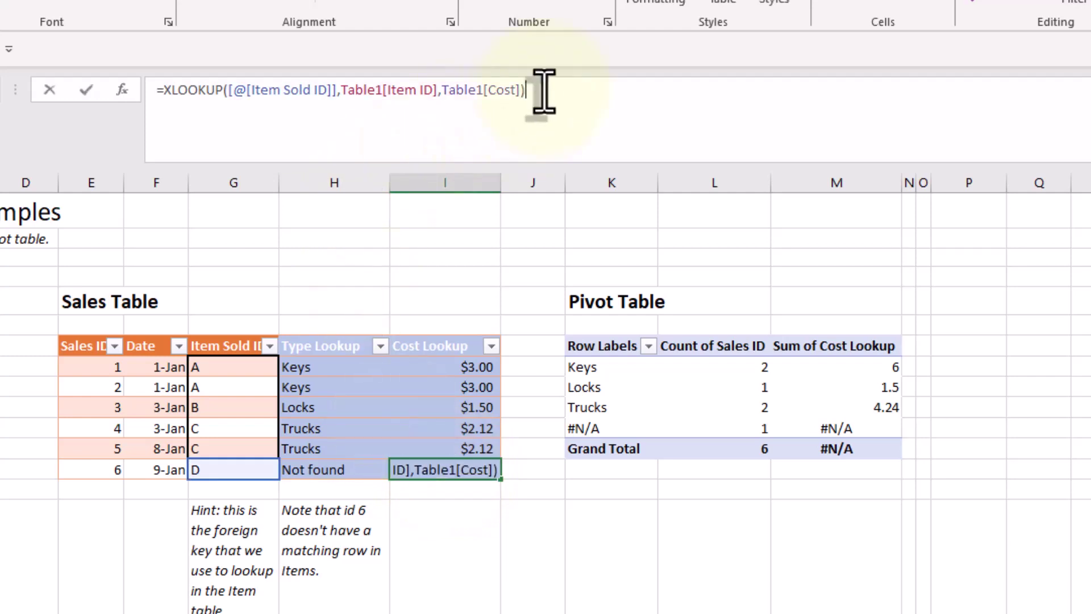
type(", \"?\"")
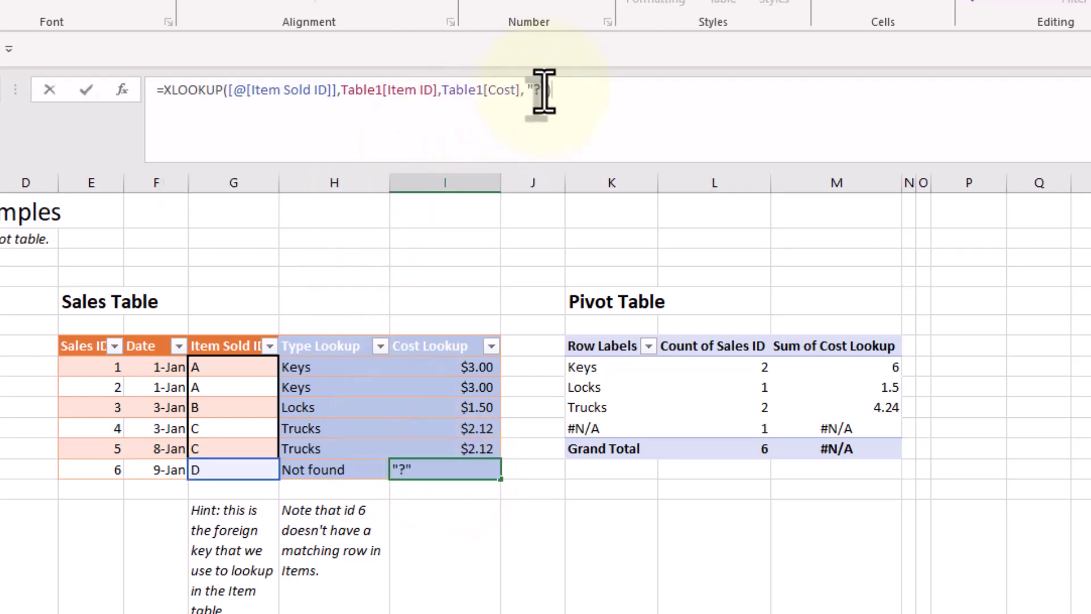
key("Return")
key("Up")
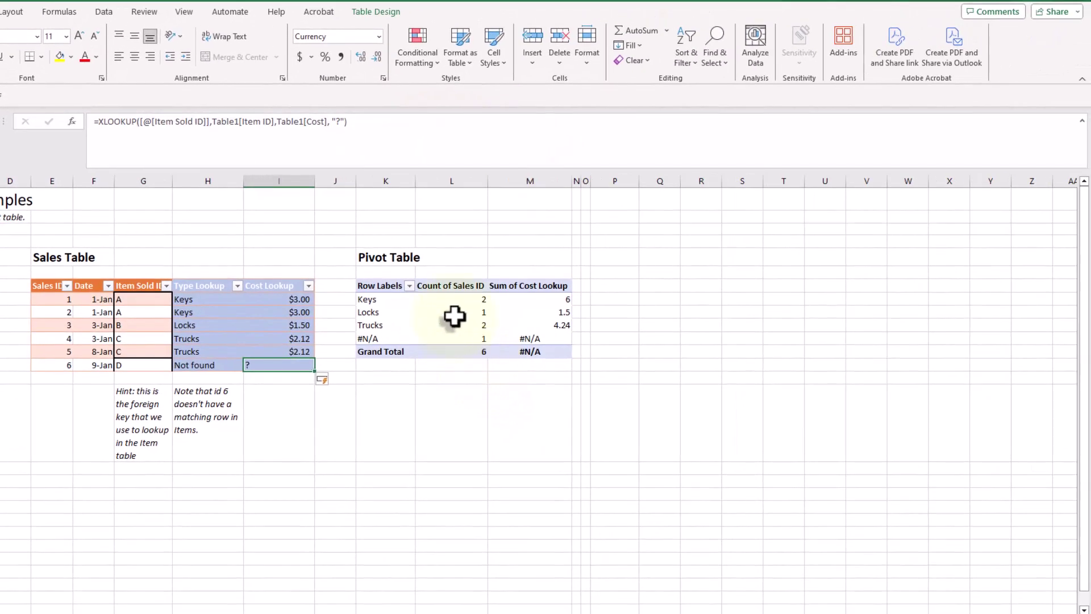
Refresh the pivot table from PivotTable Analyze so Not found appears and cost totals 11.74
left_click(454, 314)
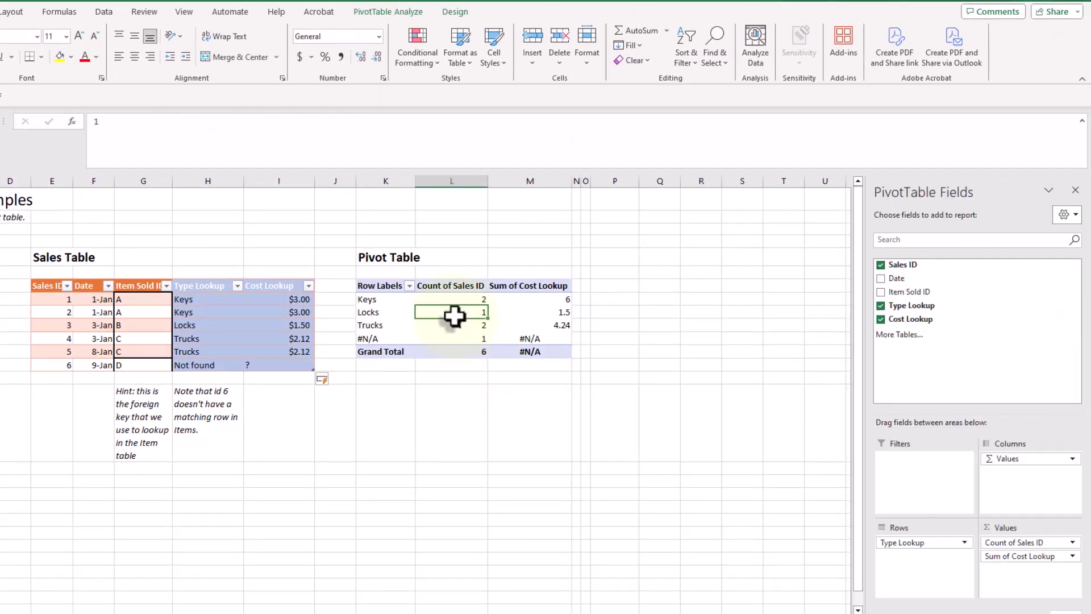
left_click(377, 11)
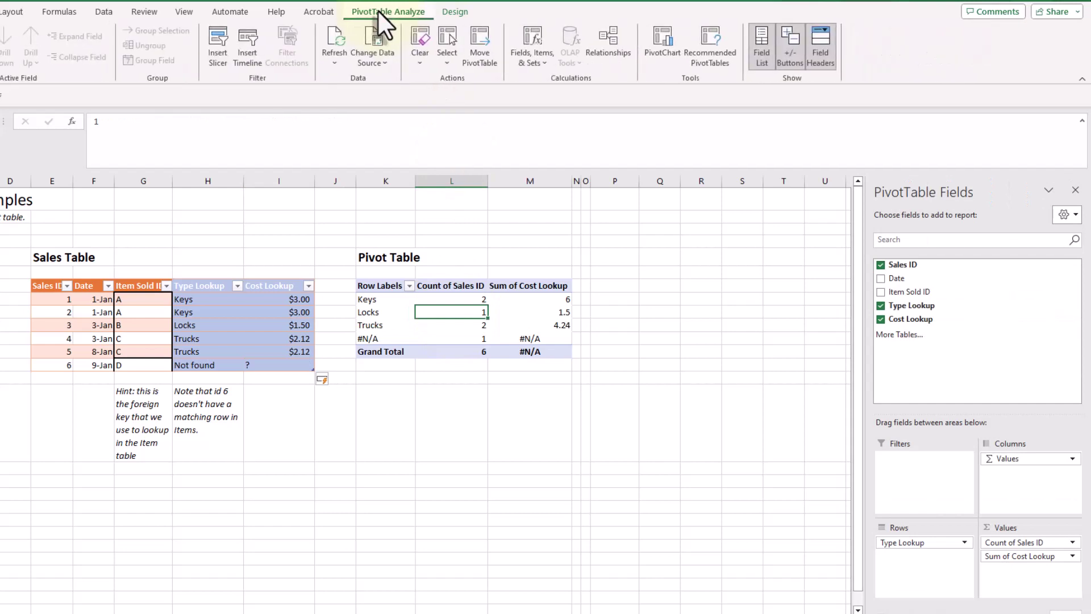
left_click(329, 36)
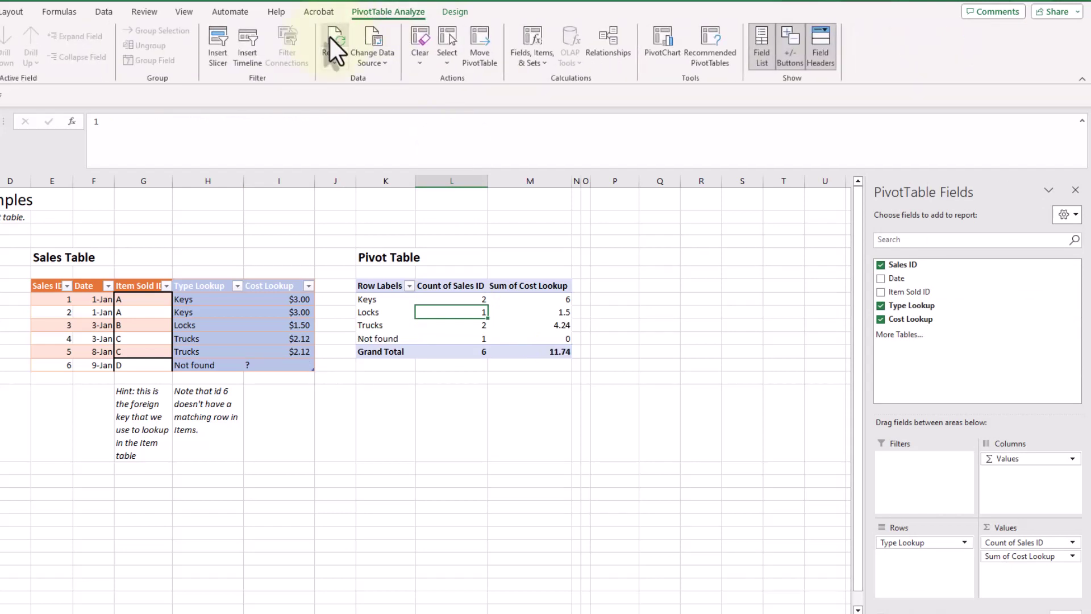